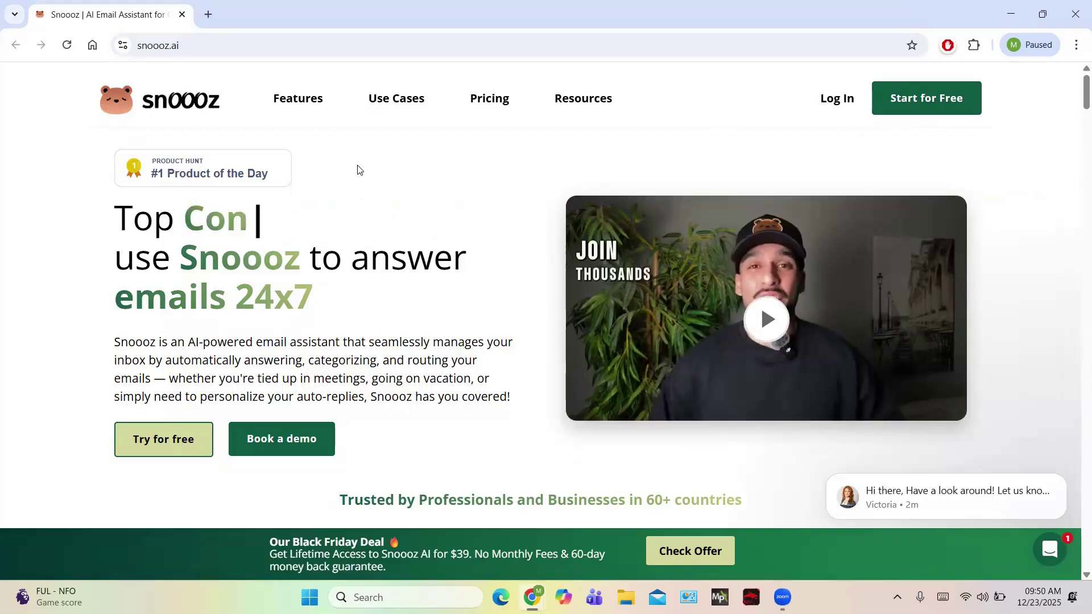
Scroll down through the Snoooz homepage and back up to the top.
scroll(359, 166, "down", 3)
scroll(342, 239, "down", 3)
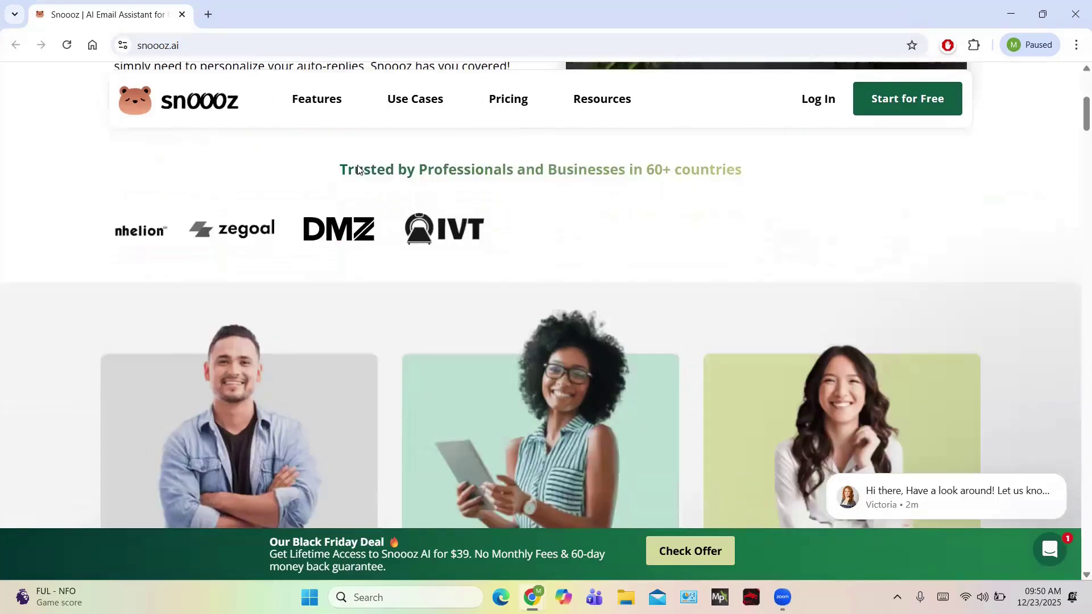
scroll(330, 301, "down", 2)
scroll(328, 298, "down", 7)
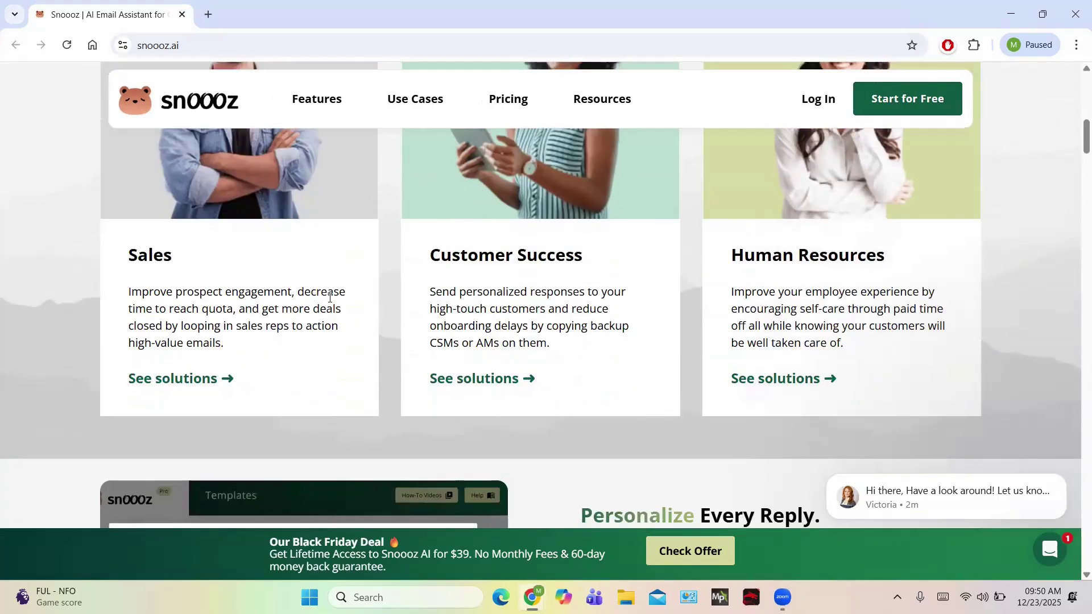
scroll(330, 301, "down", 8)
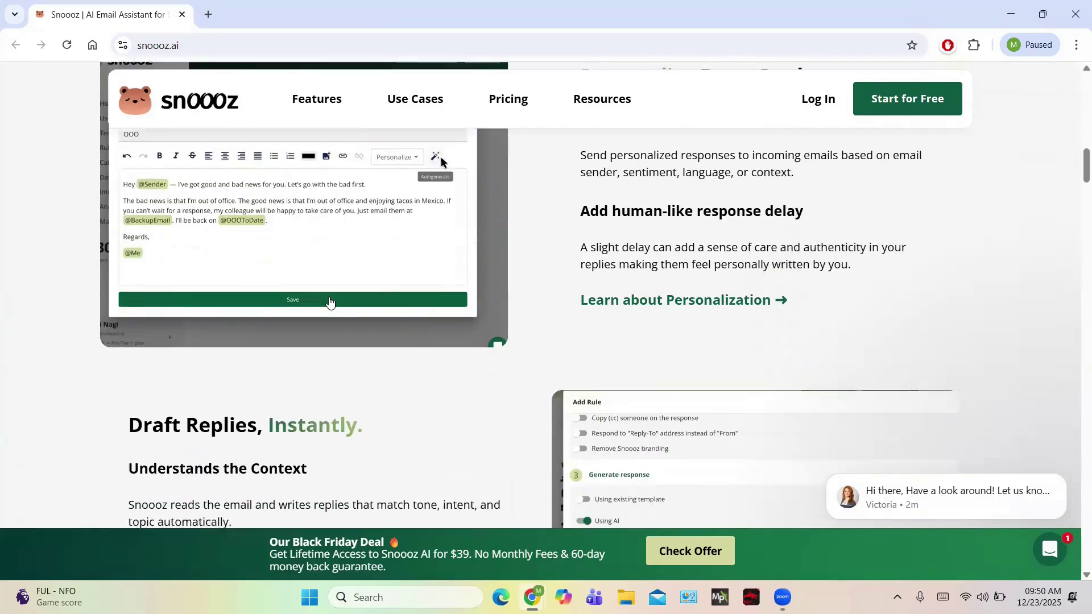
scroll(331, 301, "down", 10)
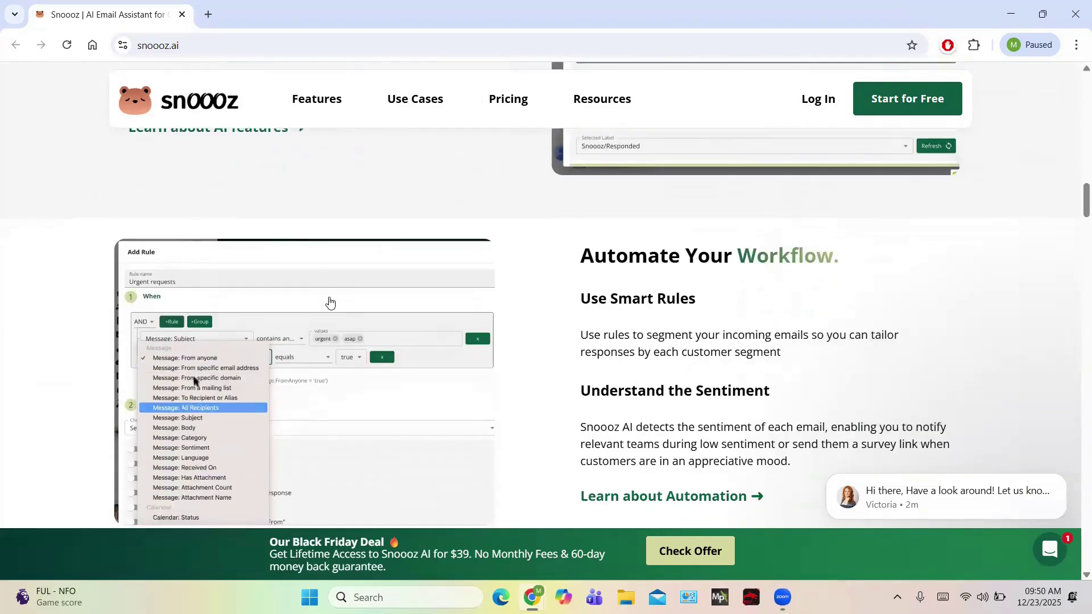
scroll(330, 302, "down", 7)
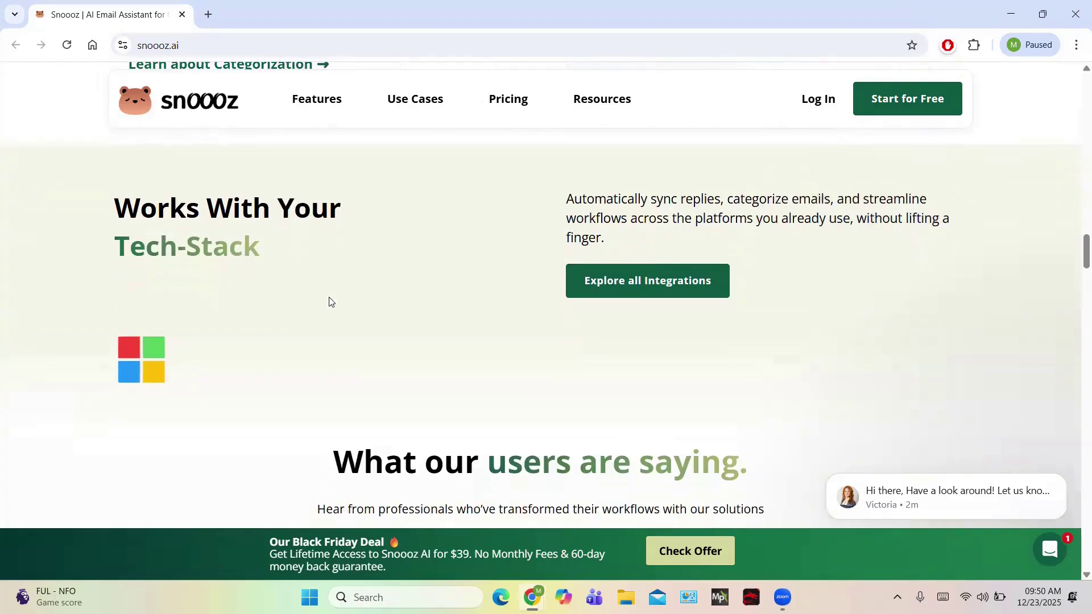
scroll(330, 301, "down", 12)
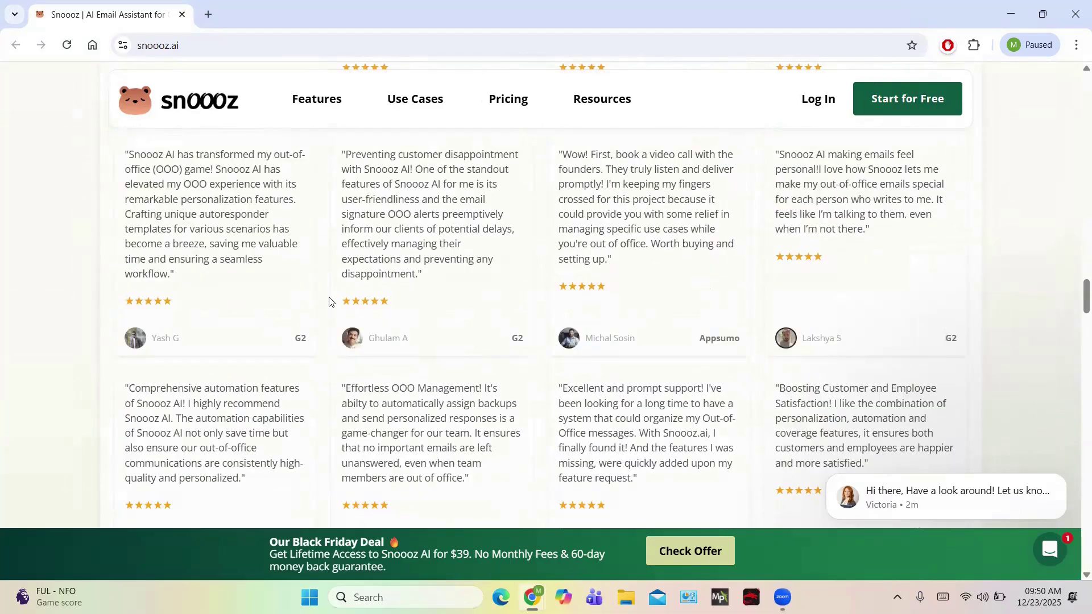
scroll(329, 301, "down", 14)
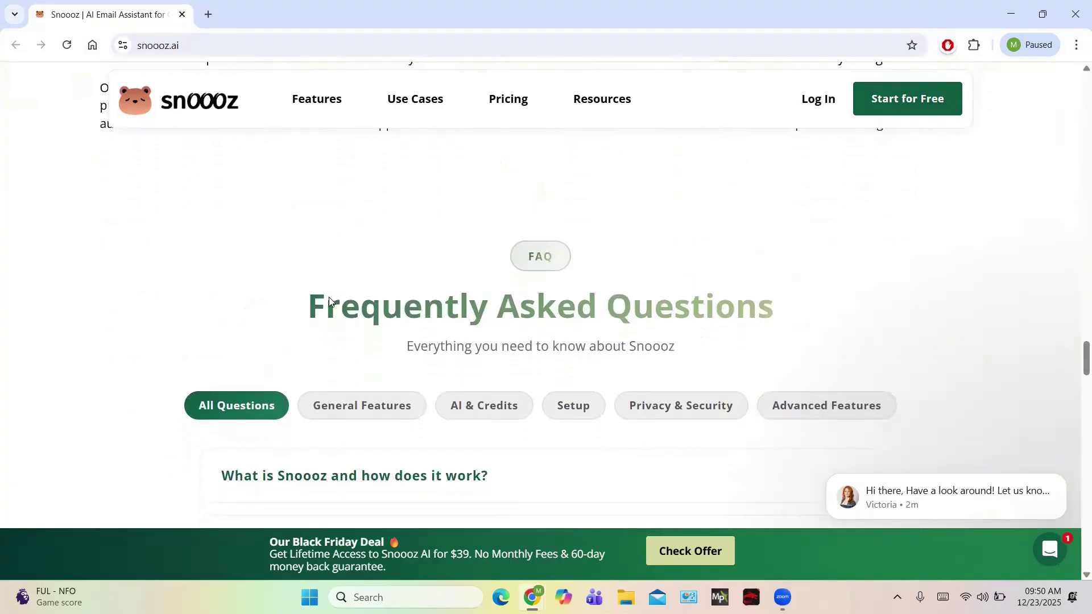
scroll(329, 299, "down", 8)
scroll(330, 299, "up", 6)
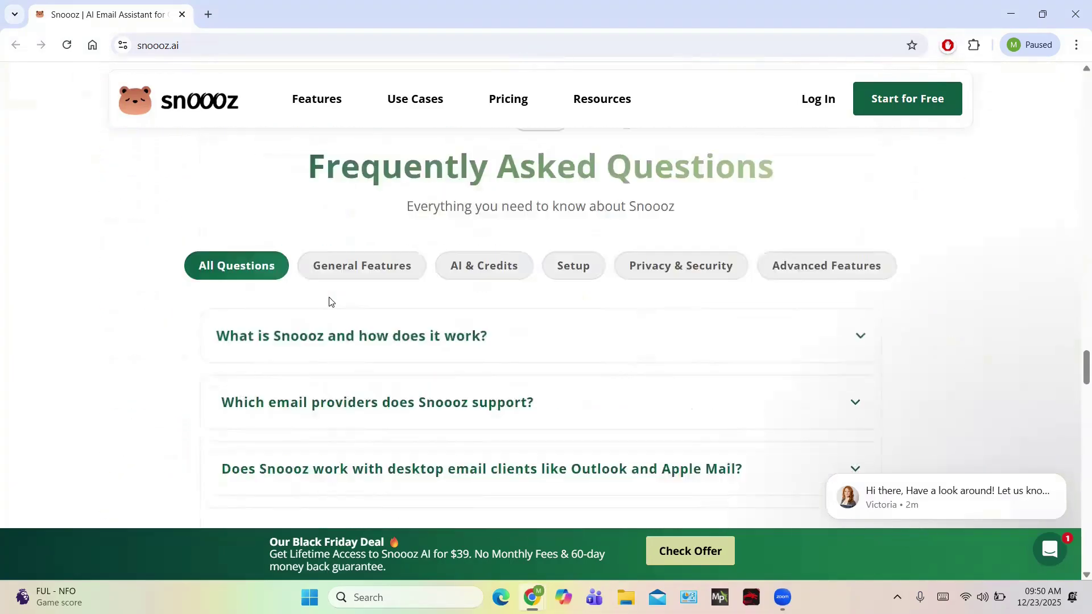
scroll(330, 302, "up", 15)
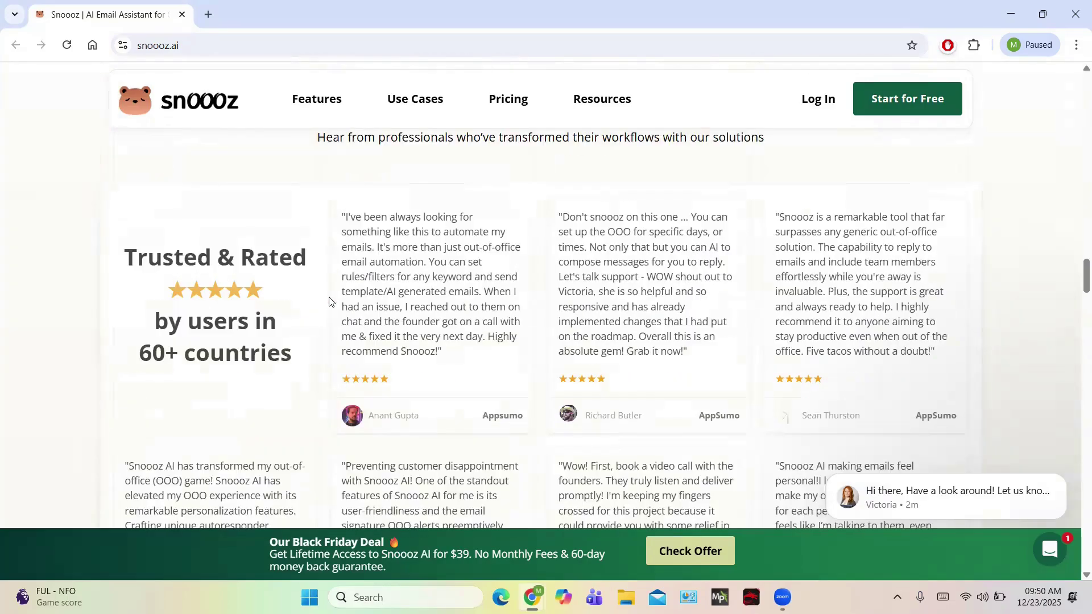
scroll(328, 302, "up", 20)
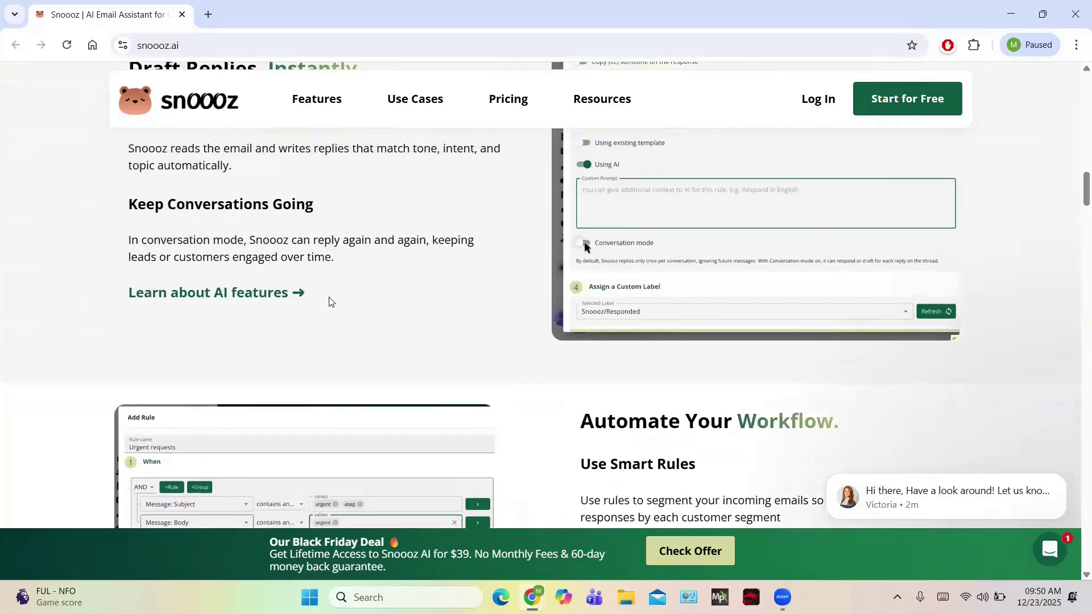
scroll(331, 301, "up", 12)
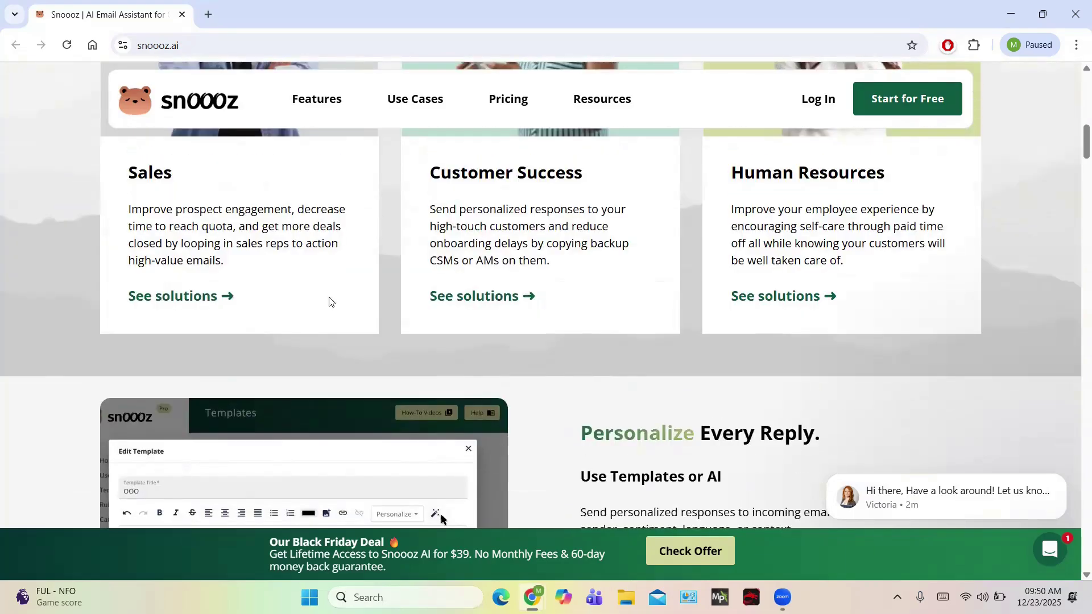
scroll(330, 302, "up", 10)
Log in to Snoooz with email, entering the account password.
left_click(836, 98)
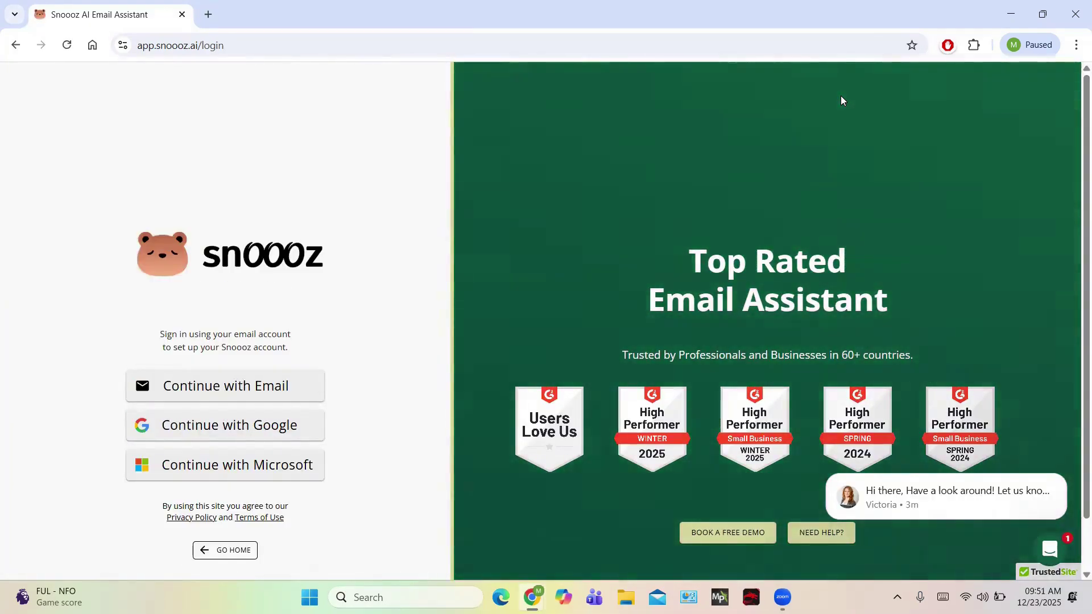
left_click(205, 385)
left_click(133, 401)
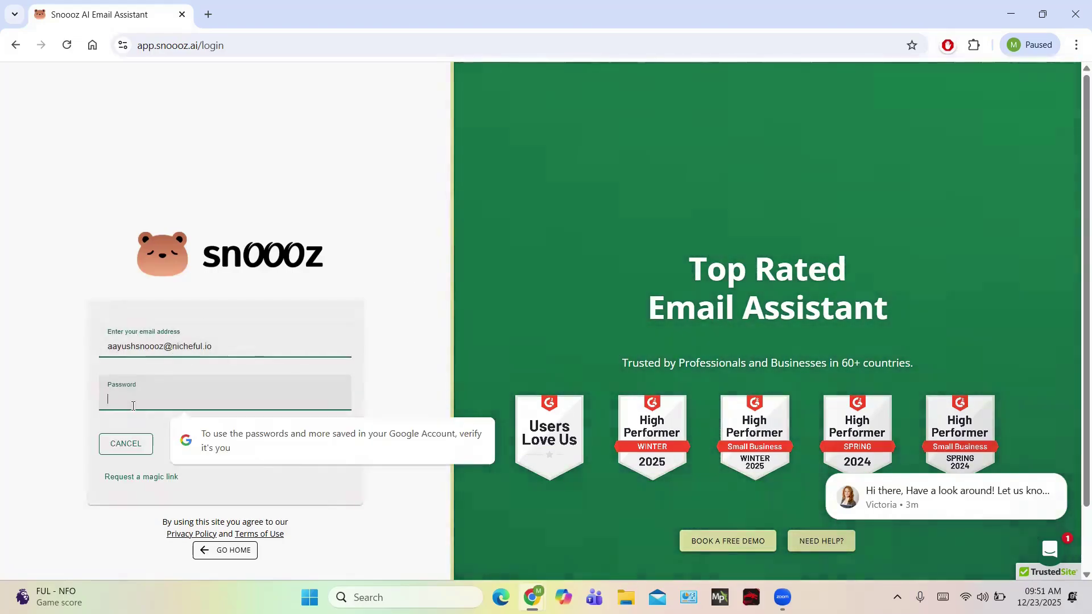
type("•••••••••")
left_click(316, 442)
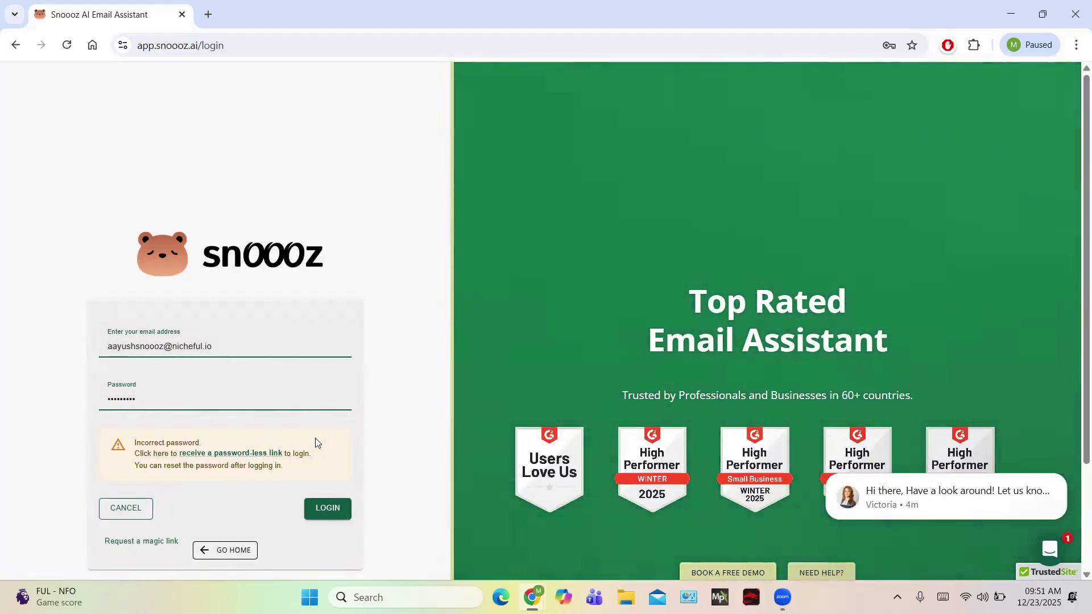
Retype the account password after the incorrect-password warning and log in again.
left_click(170, 398)
key("ctrl+a")
type("••••••••••")
left_click(335, 507)
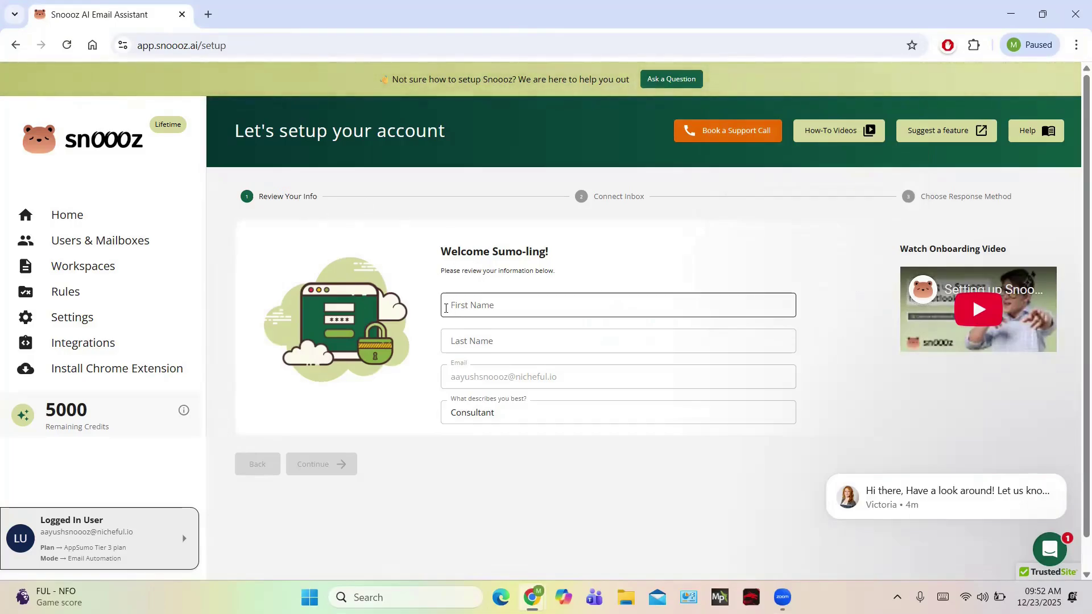
Enter the user's first name and surname on Review Your Info, fixing a typo, then continue.
left_click(504, 306)
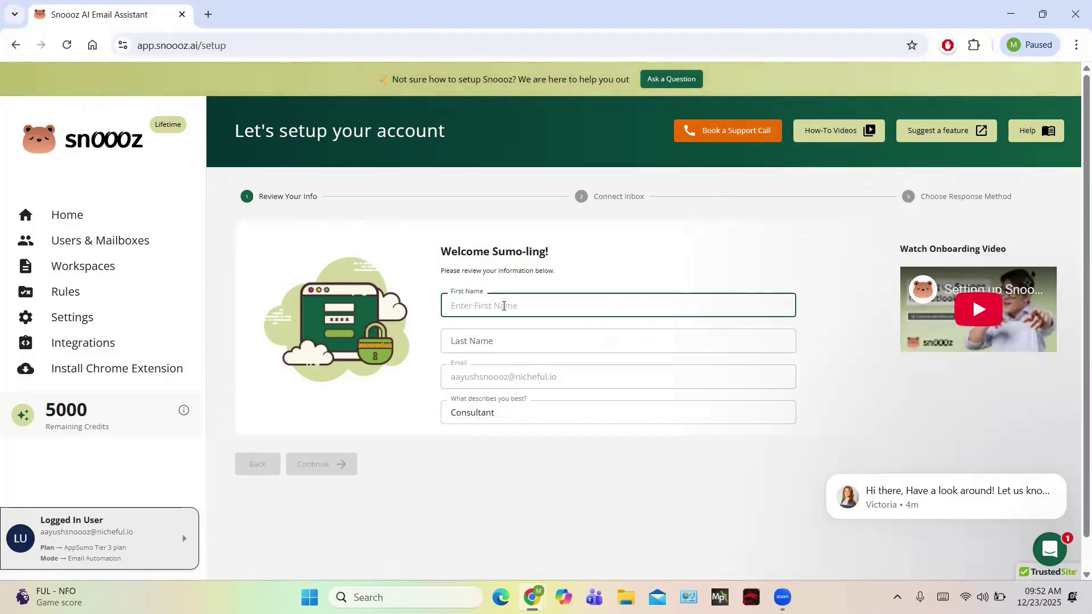
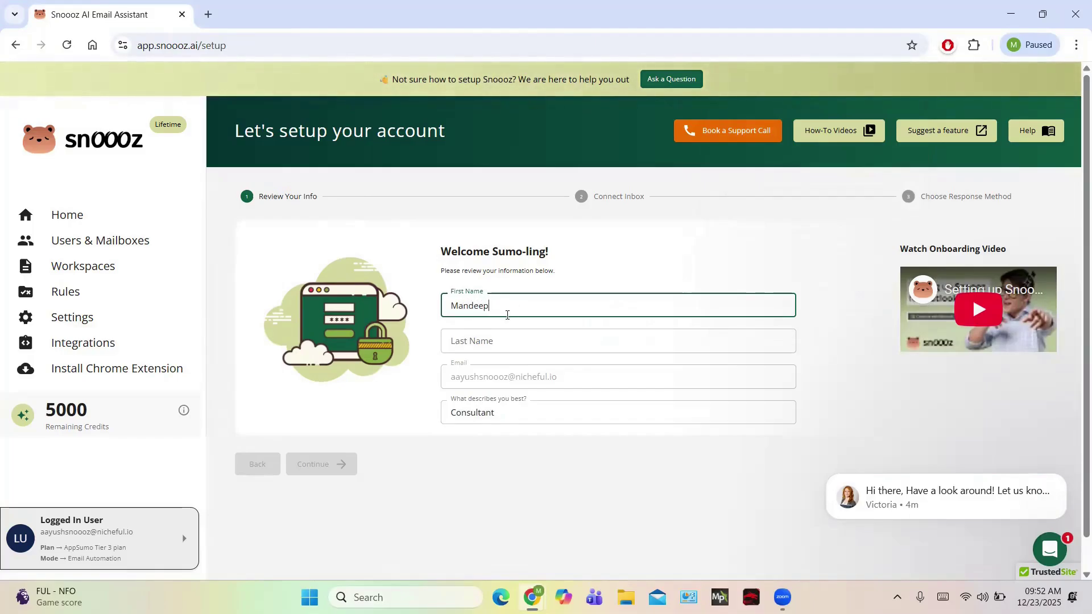
left_click(487, 342)
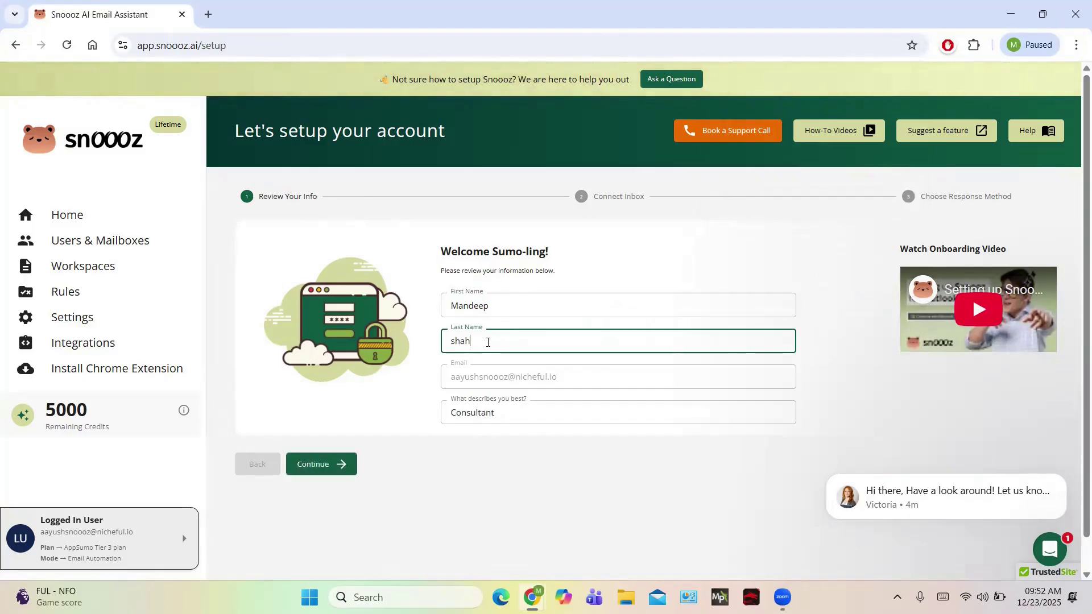
left_click(572, 383)
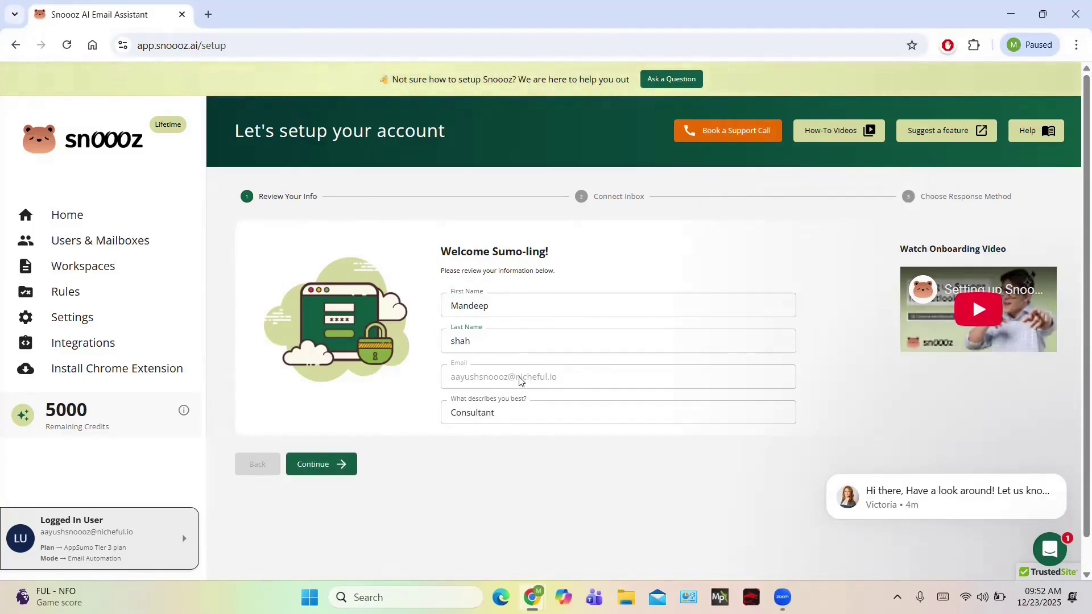
left_click(325, 471)
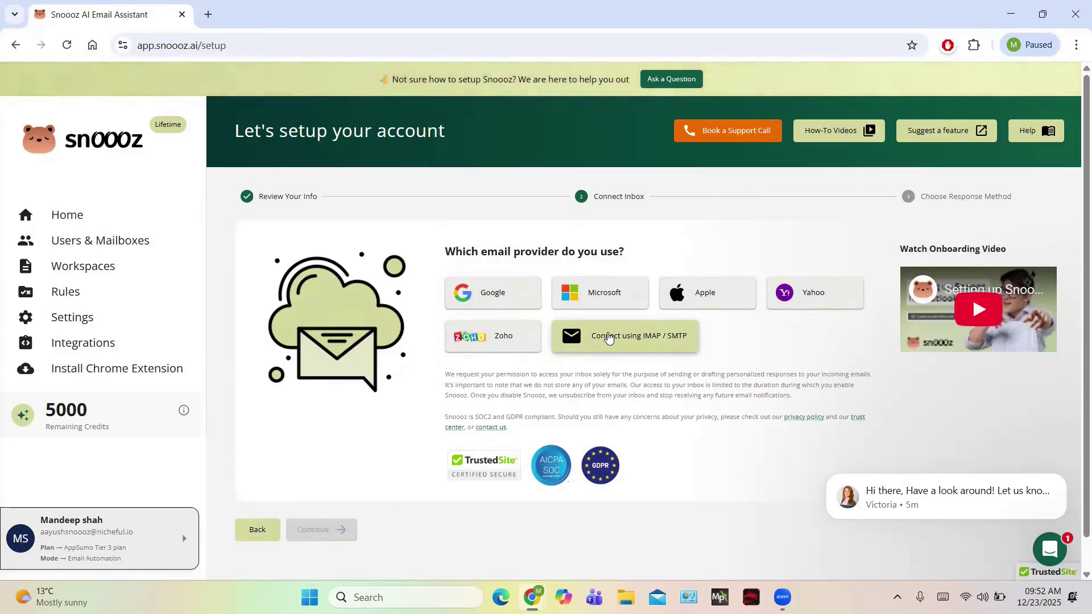
Connect the Google account, granting Snoooz Gmail read, compose and send access.
left_click(505, 293)
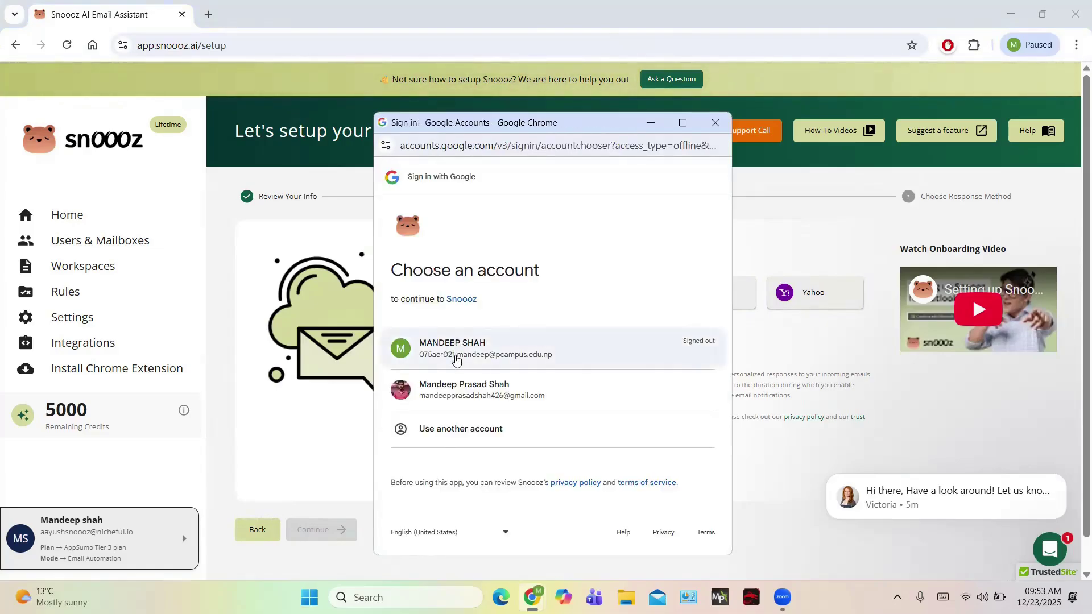
left_click(452, 395)
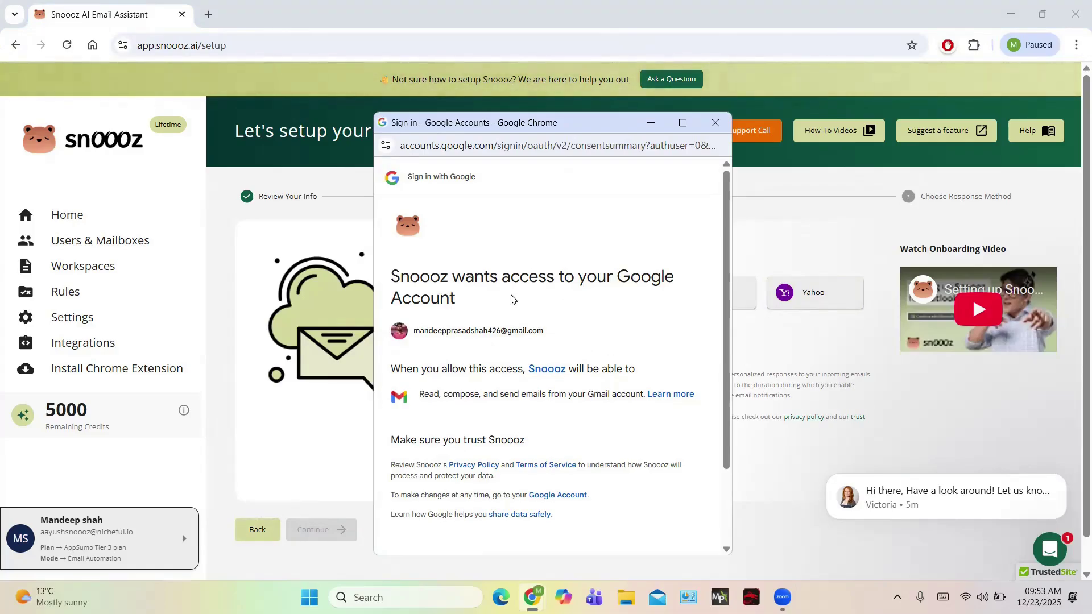
scroll(548, 328, "down", 2)
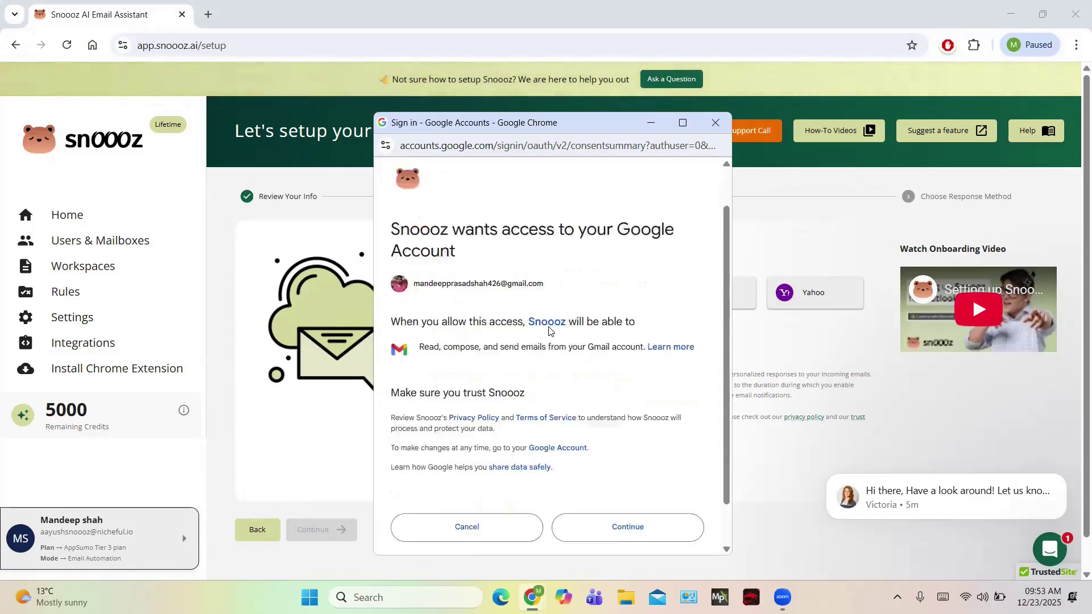
left_click(617, 479)
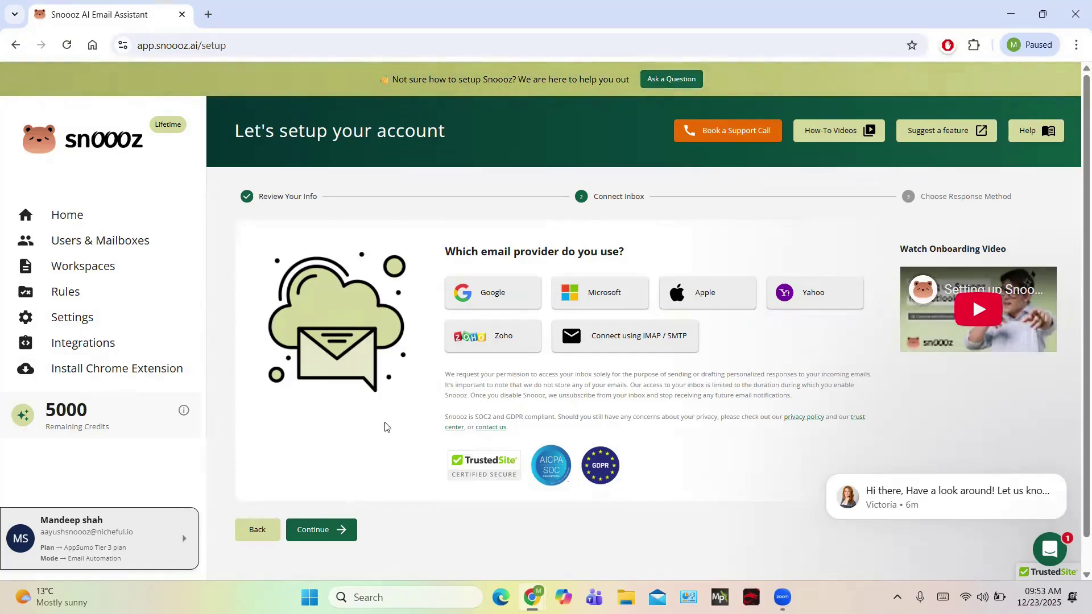
Keep Using AI as Snoooz's response method and complete the setup.
left_click(322, 532)
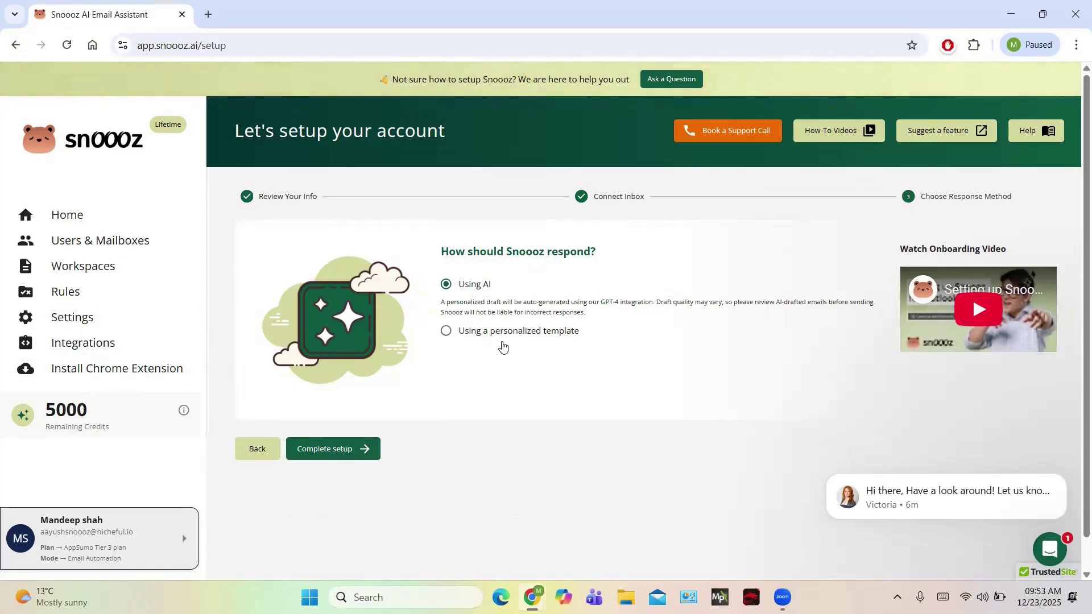
left_click(334, 449)
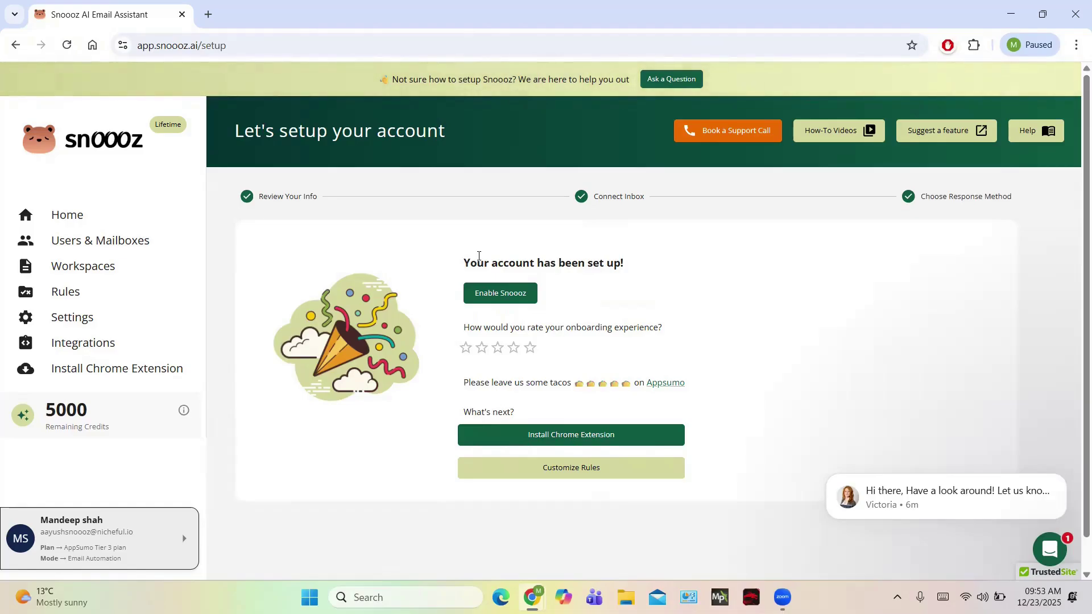
left_click(513, 295)
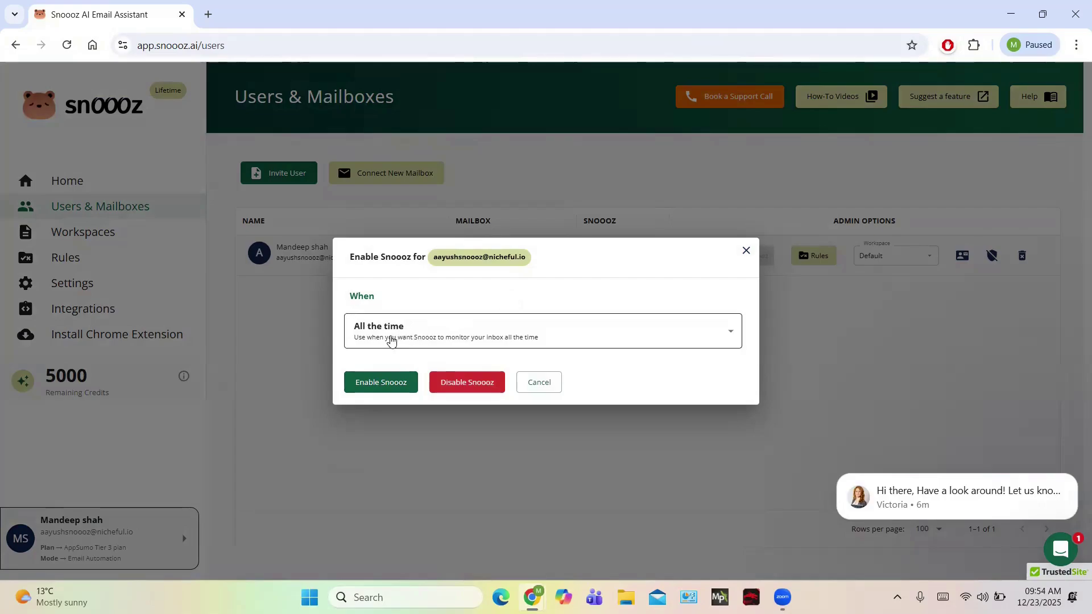
left_click(506, 332)
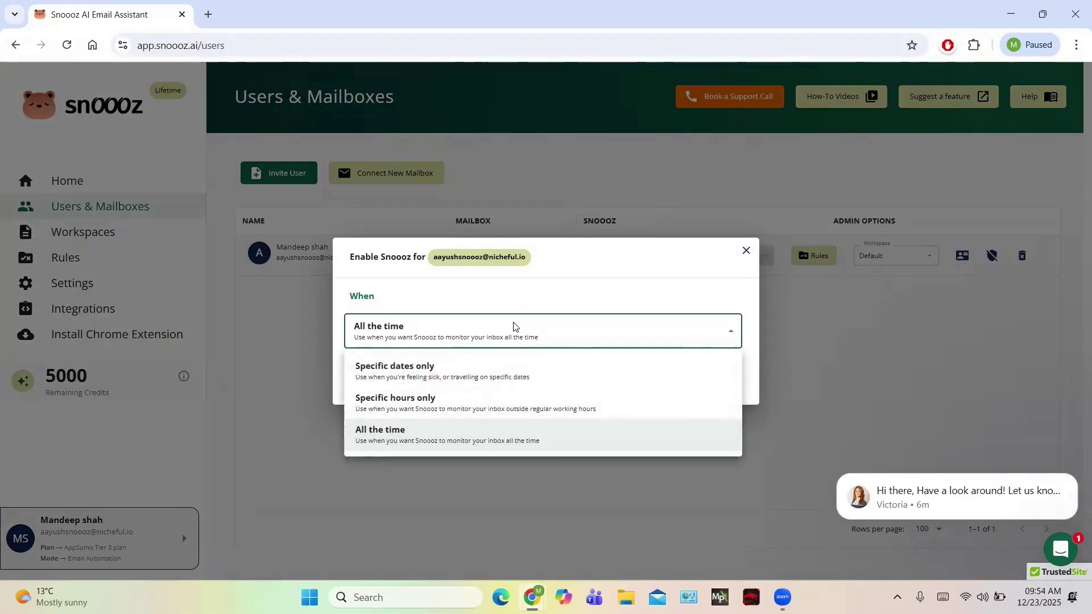
left_click(550, 277)
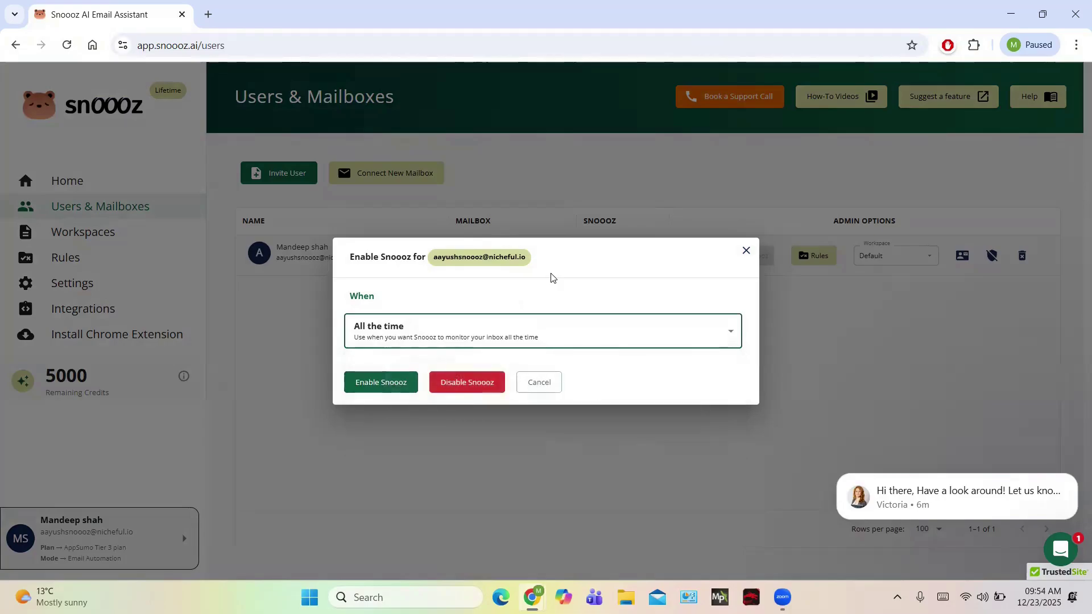
left_click(389, 382)
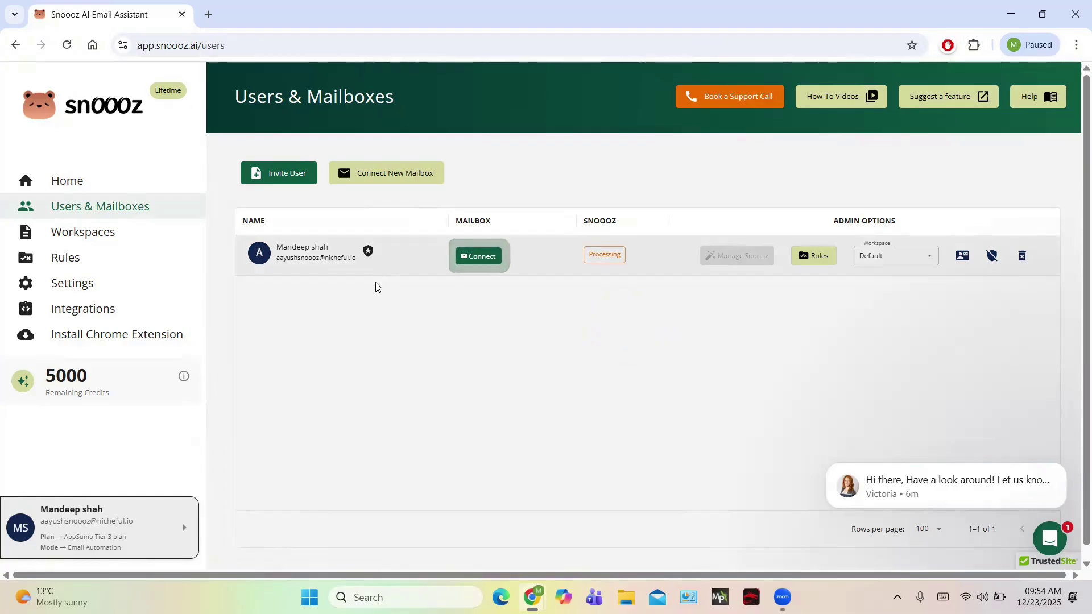
Connect a Gmail mailbox for the user, choosing the Google account and approving both consent pages.
left_click(467, 260)
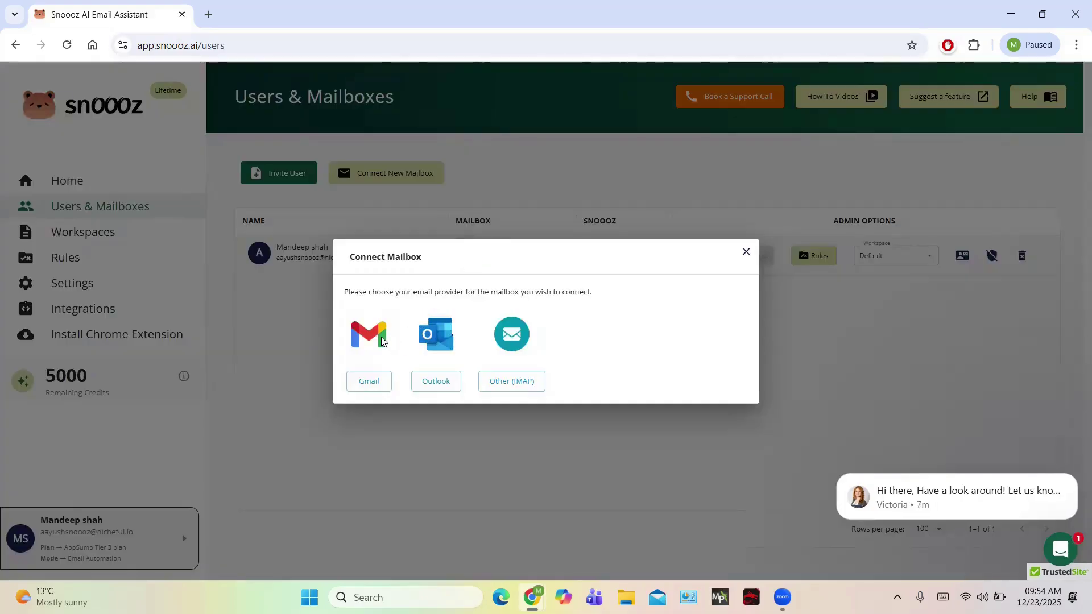
left_click(377, 379)
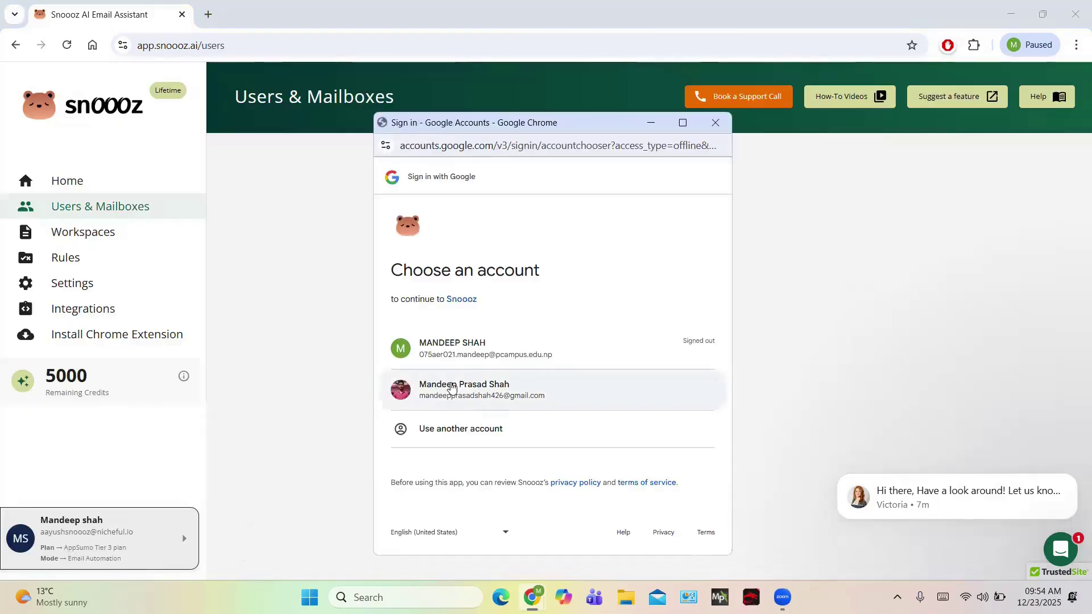
left_click(452, 388)
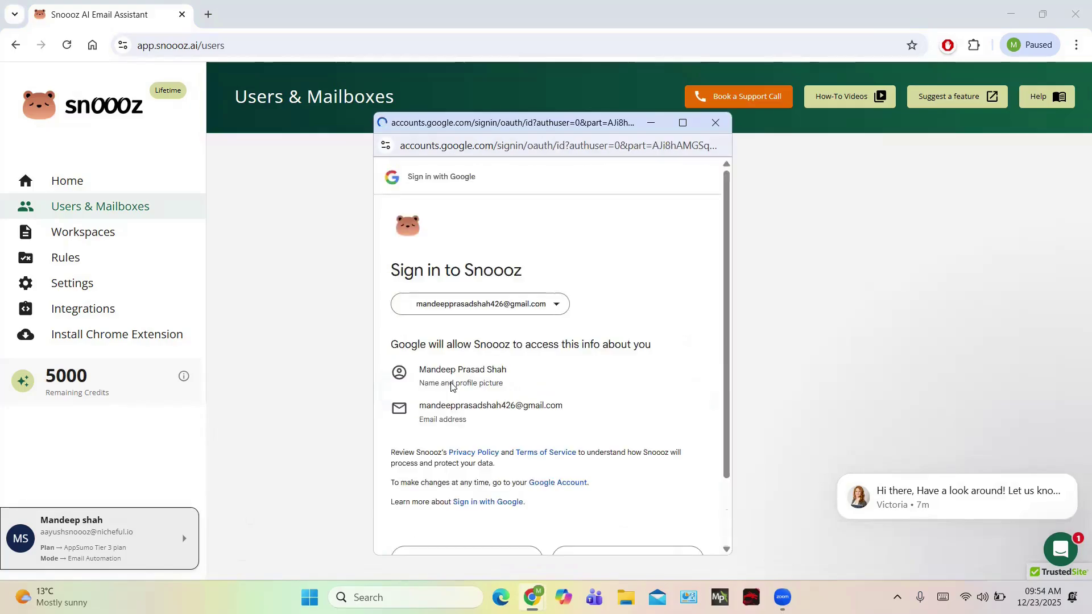
scroll(452, 382, "down", 2)
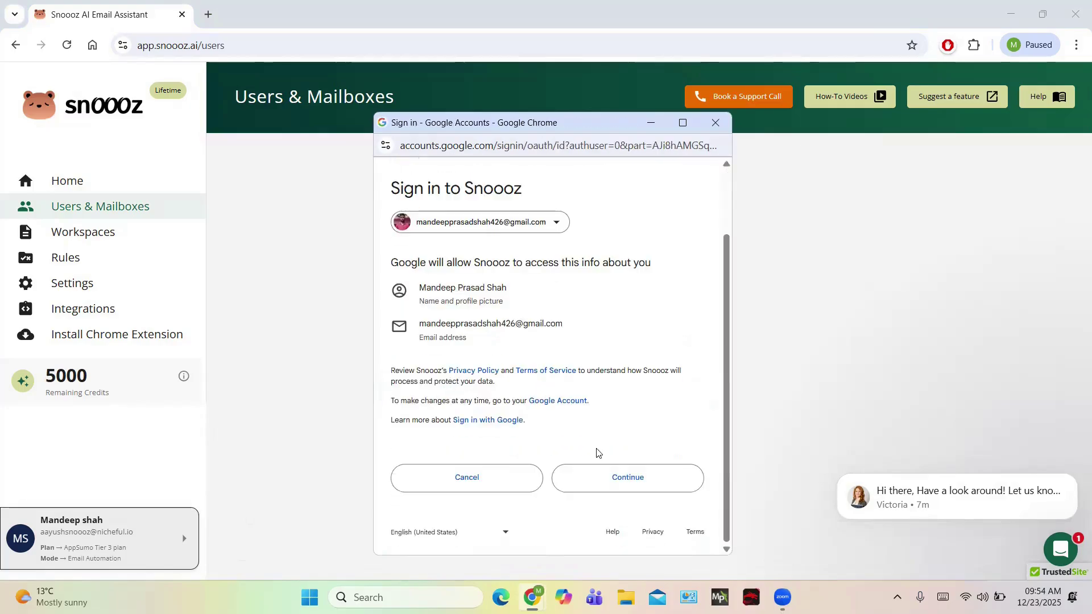
left_click(604, 477)
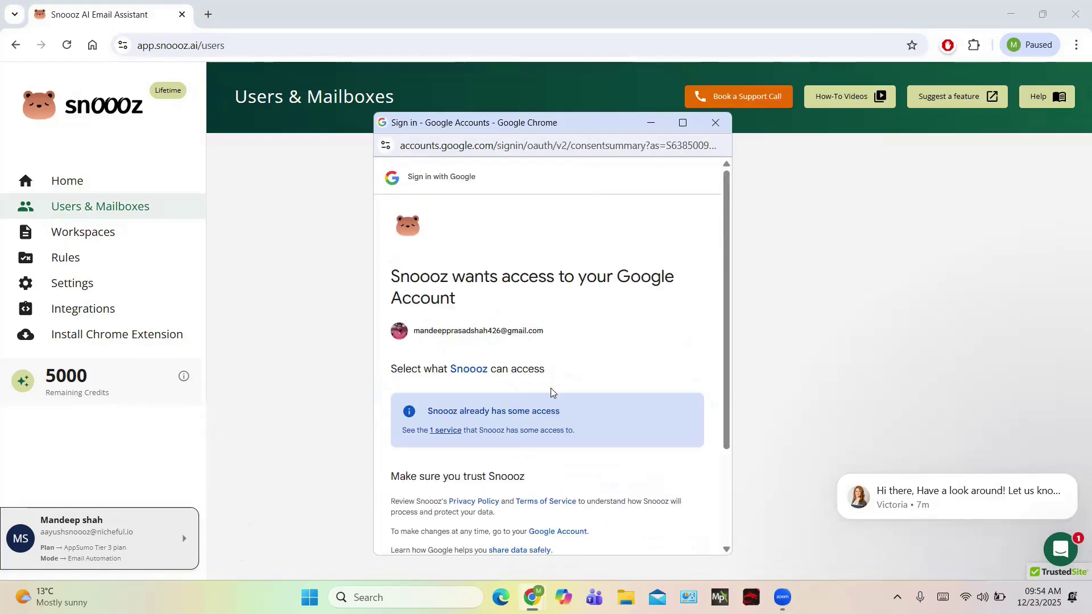
scroll(521, 325, "down", 3)
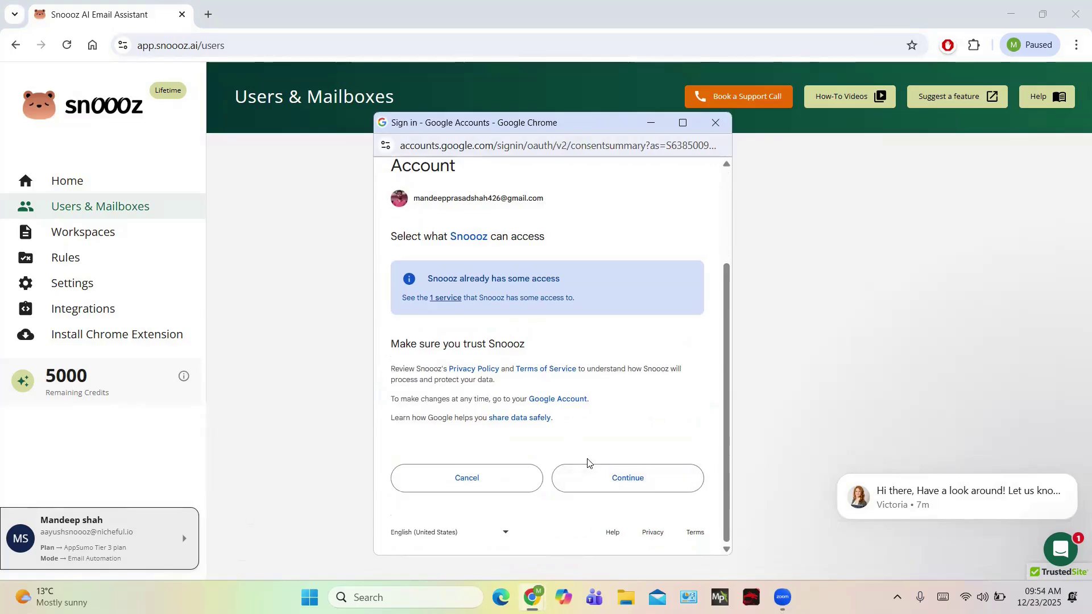
left_click(588, 482)
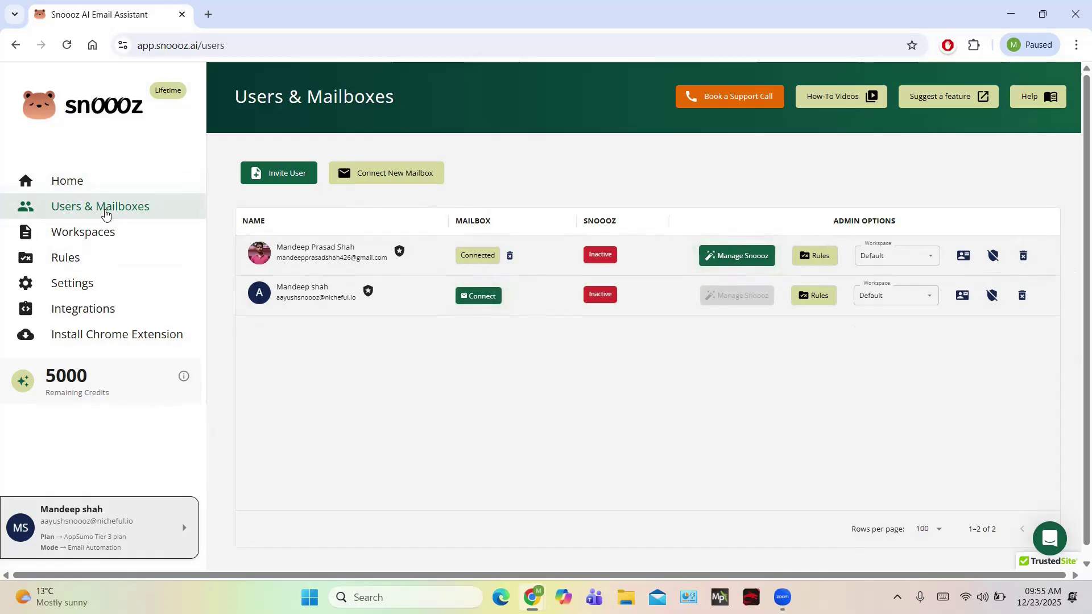
Open the Default workspace from the Workspaces list.
left_click(72, 235)
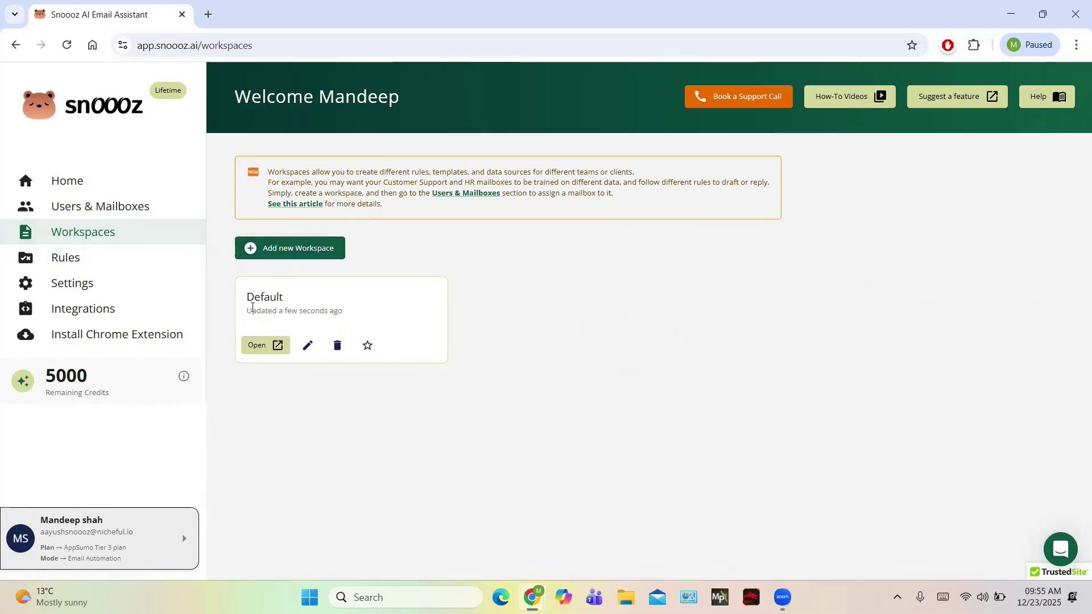
left_click(259, 352)
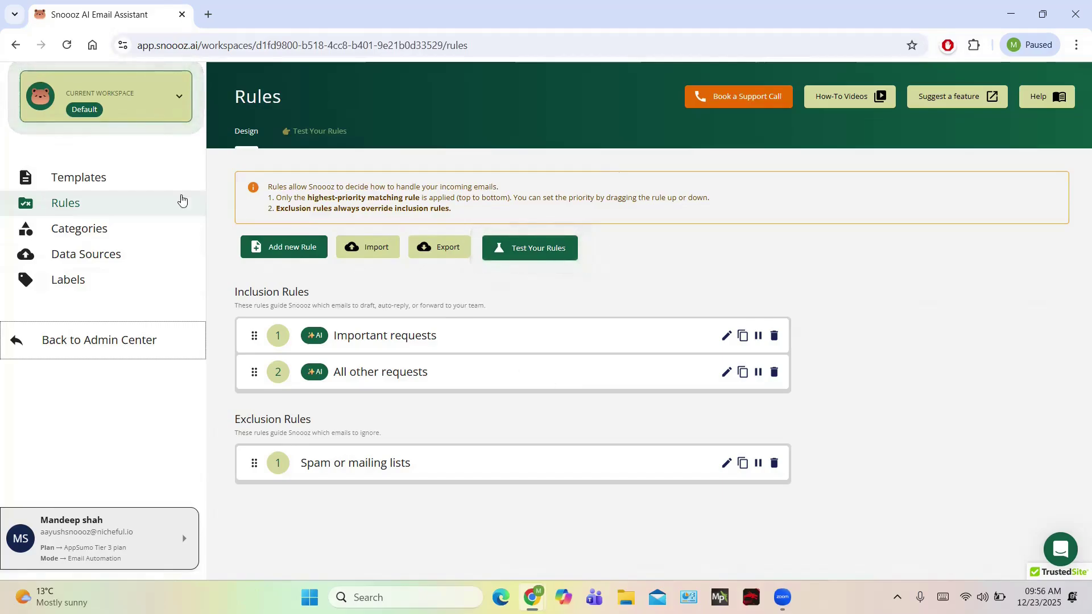
On the Templates page, start a new template and discard it.
left_click(103, 179)
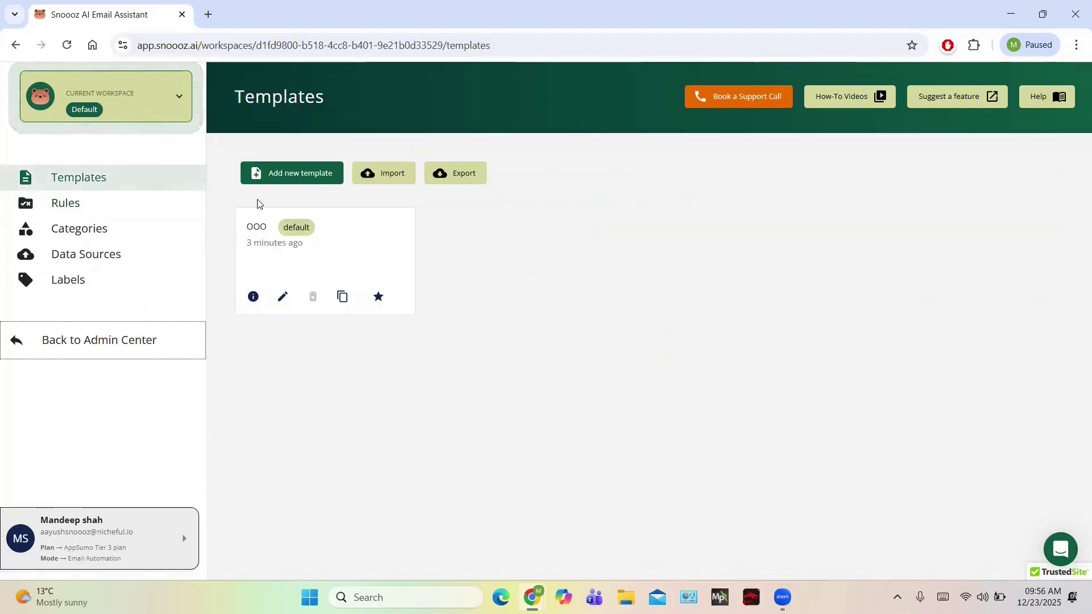
left_click(306, 171)
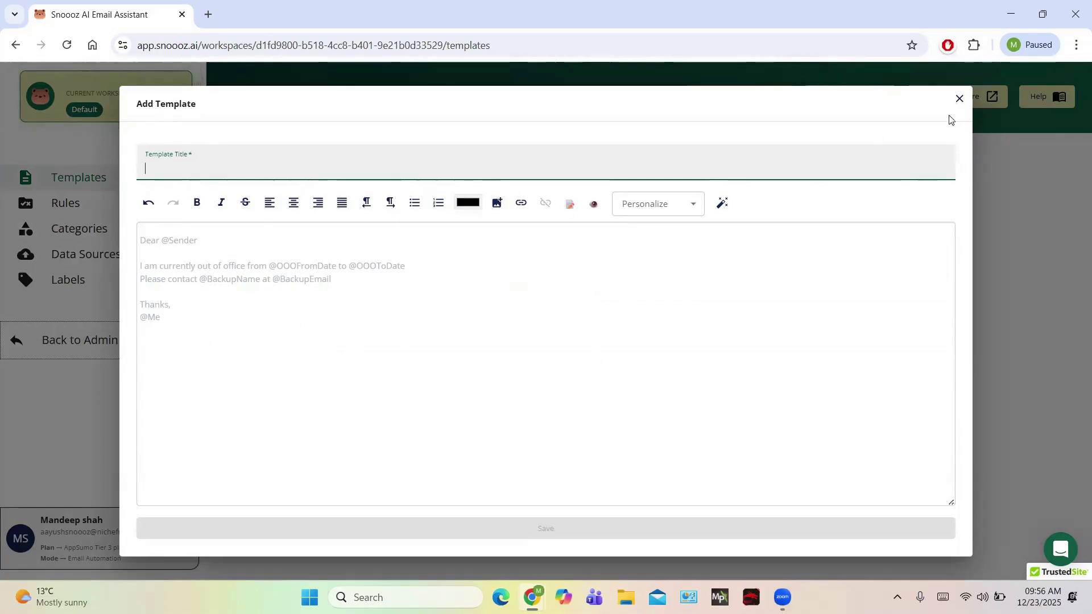
left_click(957, 101)
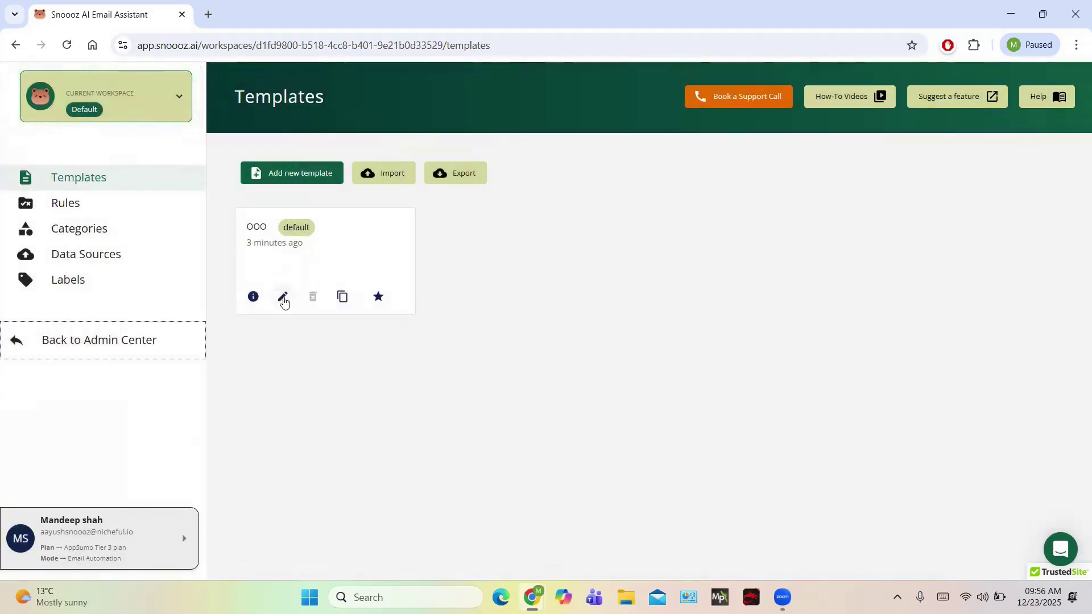
Open the OOO template in the editor and save it unchanged.
left_click(283, 298)
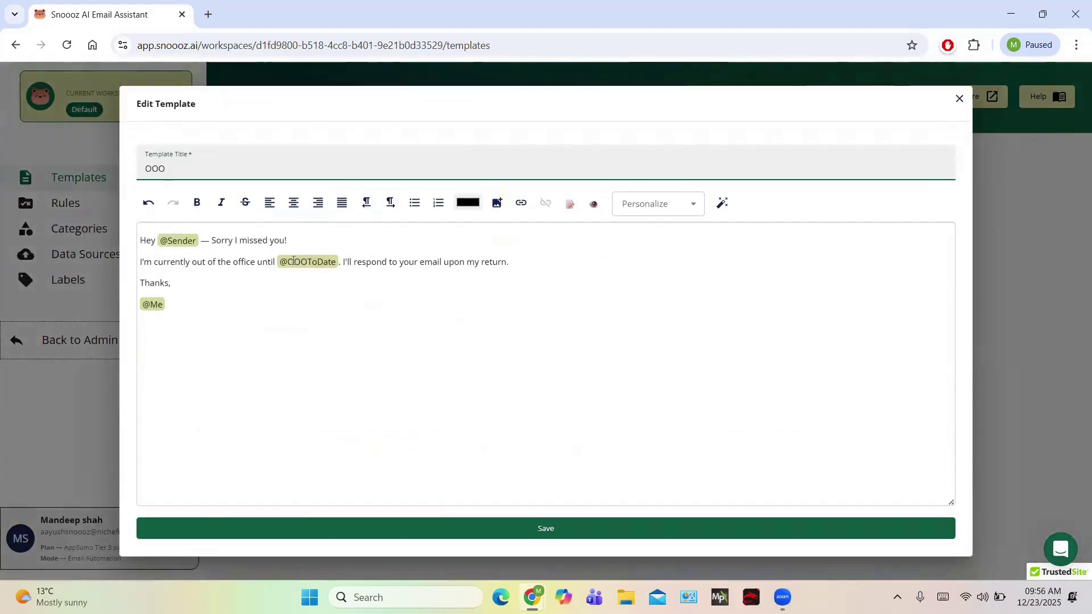
left_click(237, 274)
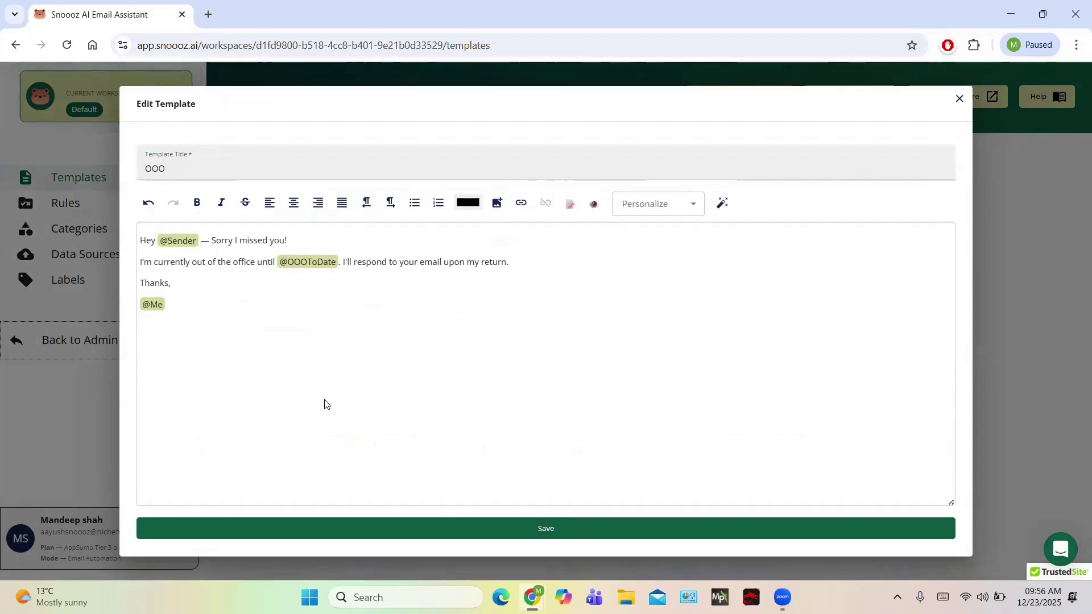
left_click(517, 534)
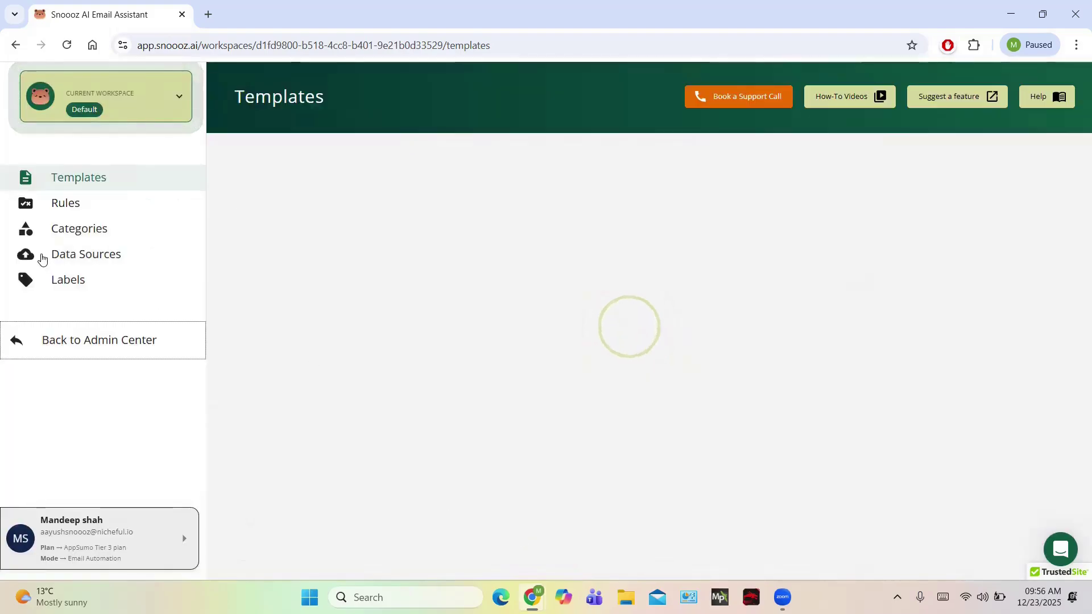
Review the workspace's two categories, then view the empty Data Sources page.
left_click(83, 225)
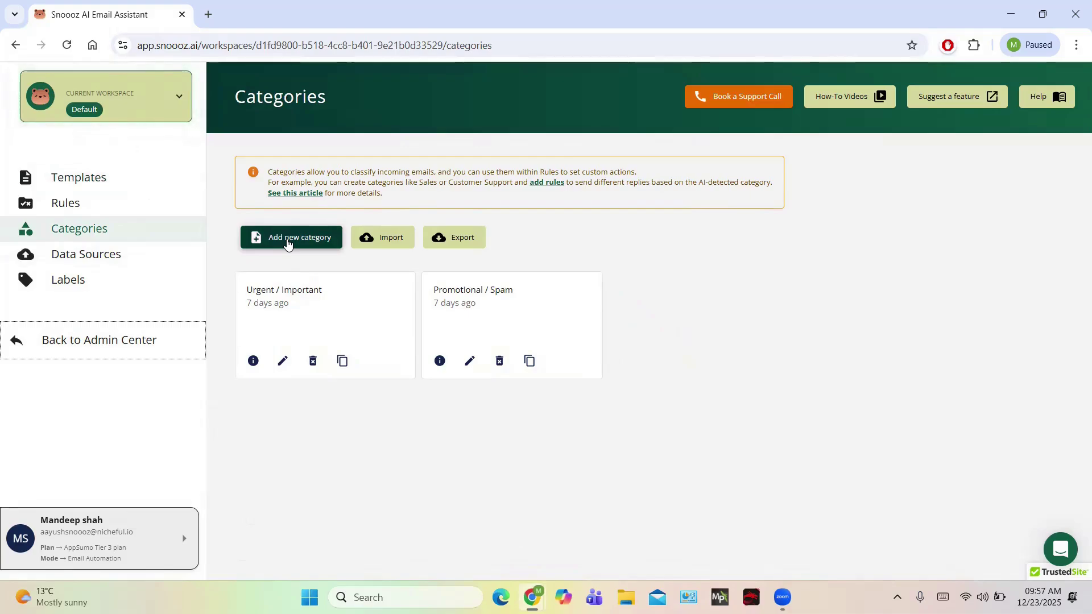
left_click(86, 255)
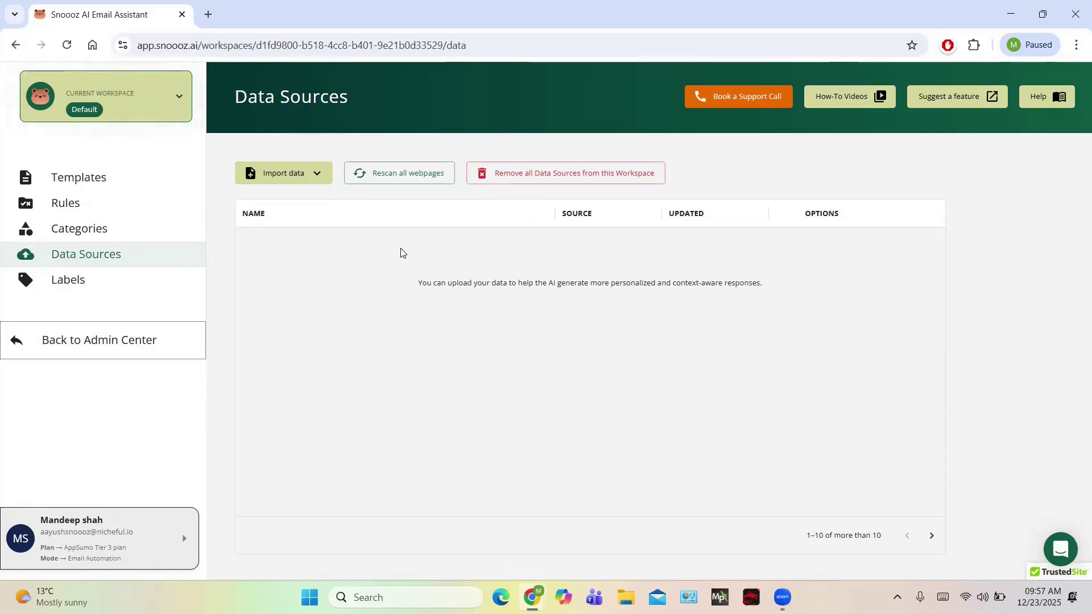
Review the six workspace labels, then switch back to Users & Mailboxes via the workspace dropdown.
left_click(66, 287)
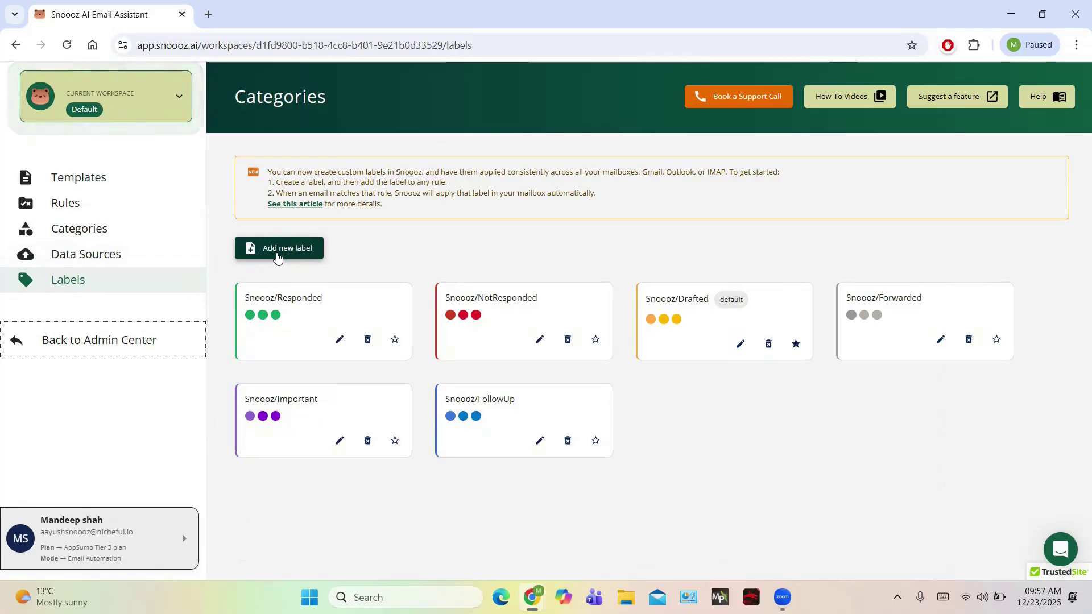
left_click(175, 96)
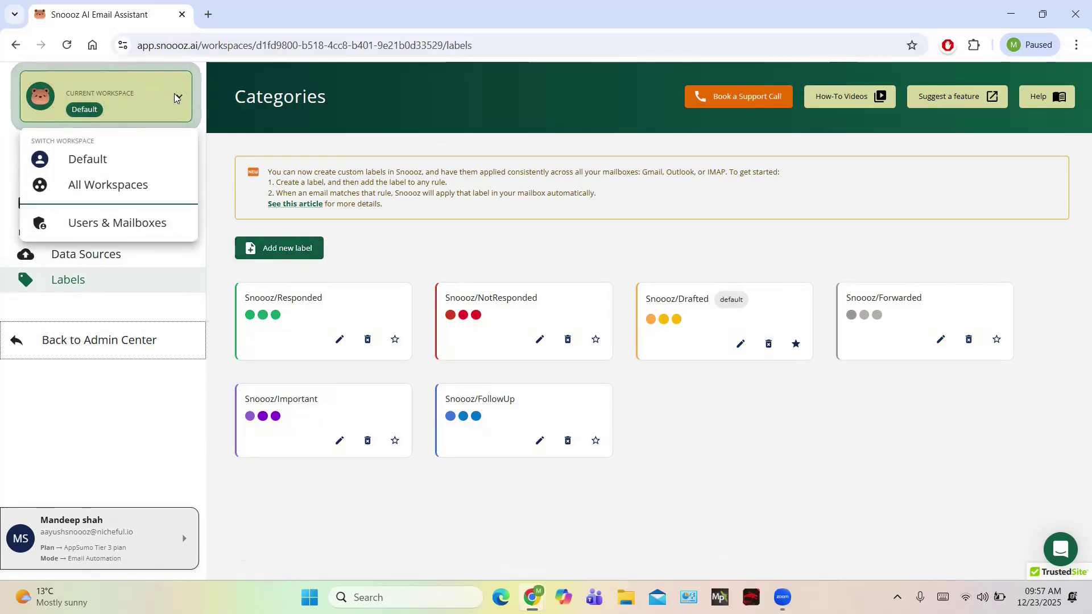
left_click(96, 230)
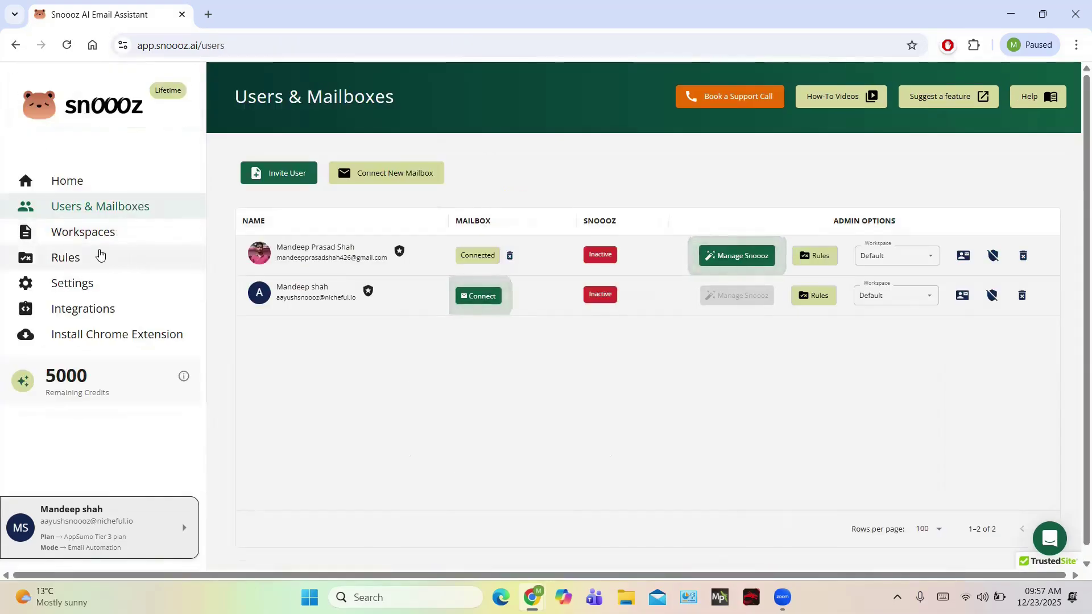
Visit Rules, return to Users & Mailboxes, then view the Integrations list under Settings.
left_click(100, 256)
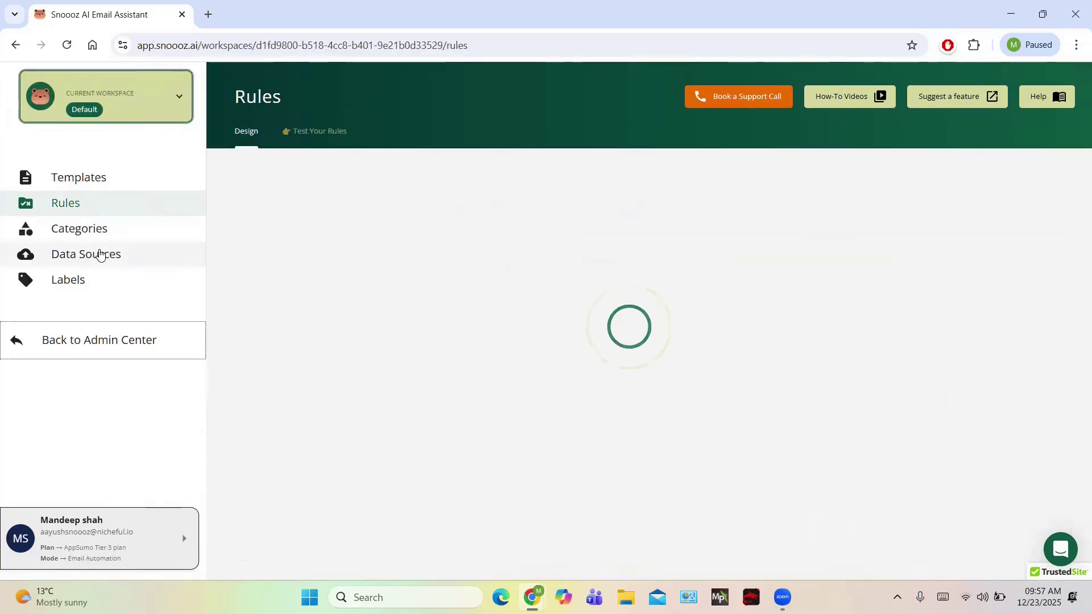
left_click(182, 91)
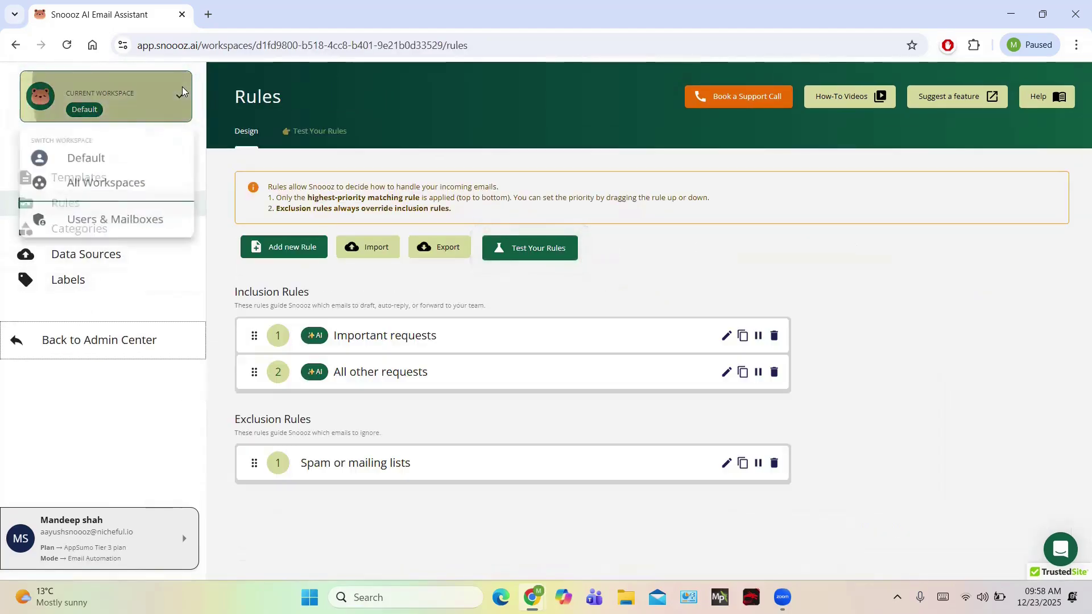
left_click(93, 228)
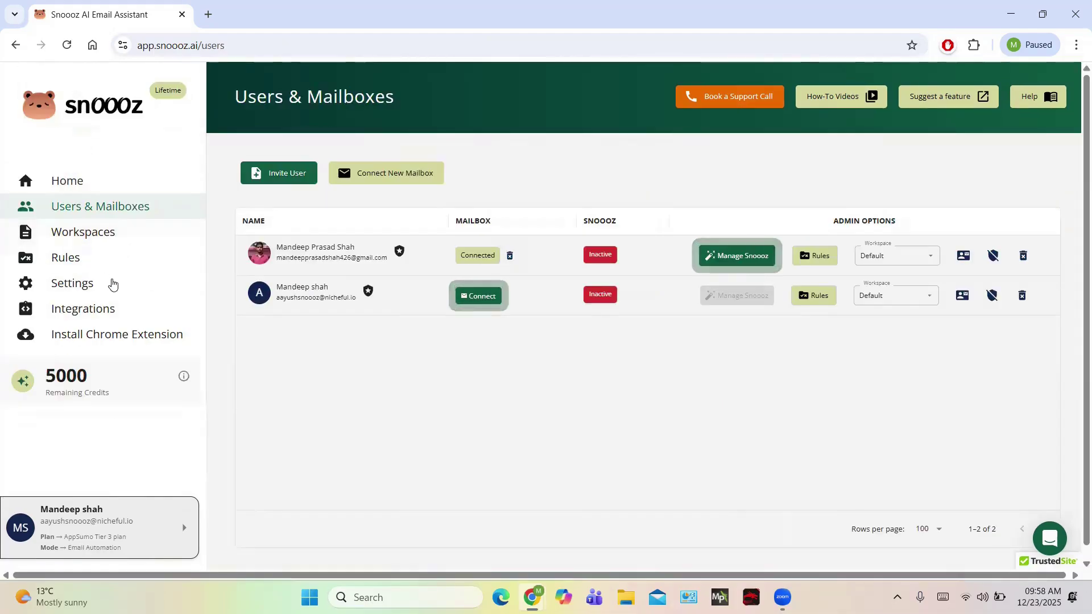
left_click(88, 286)
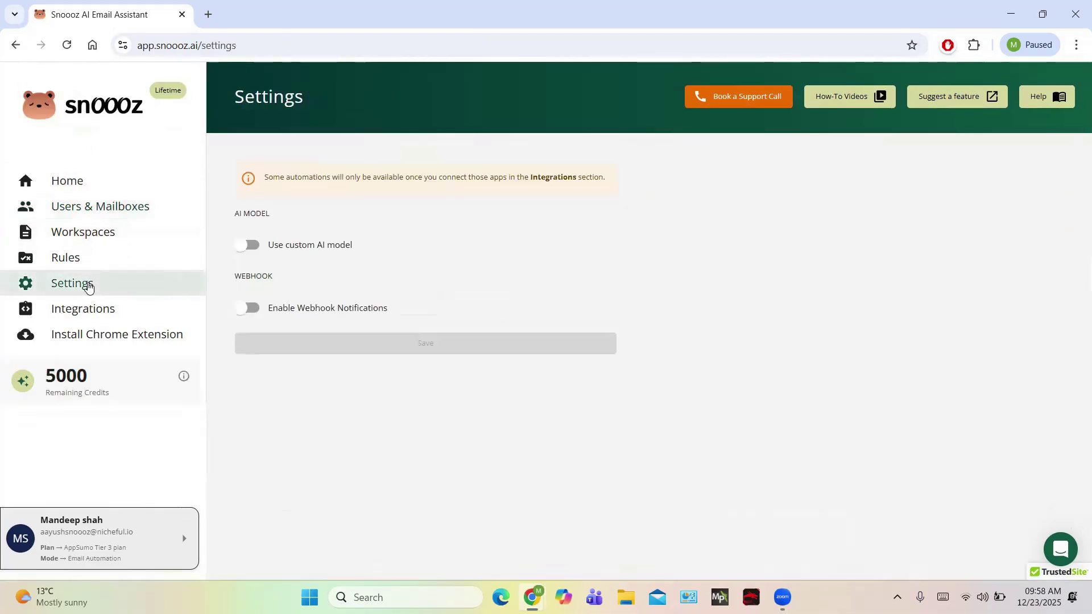
left_click(123, 310)
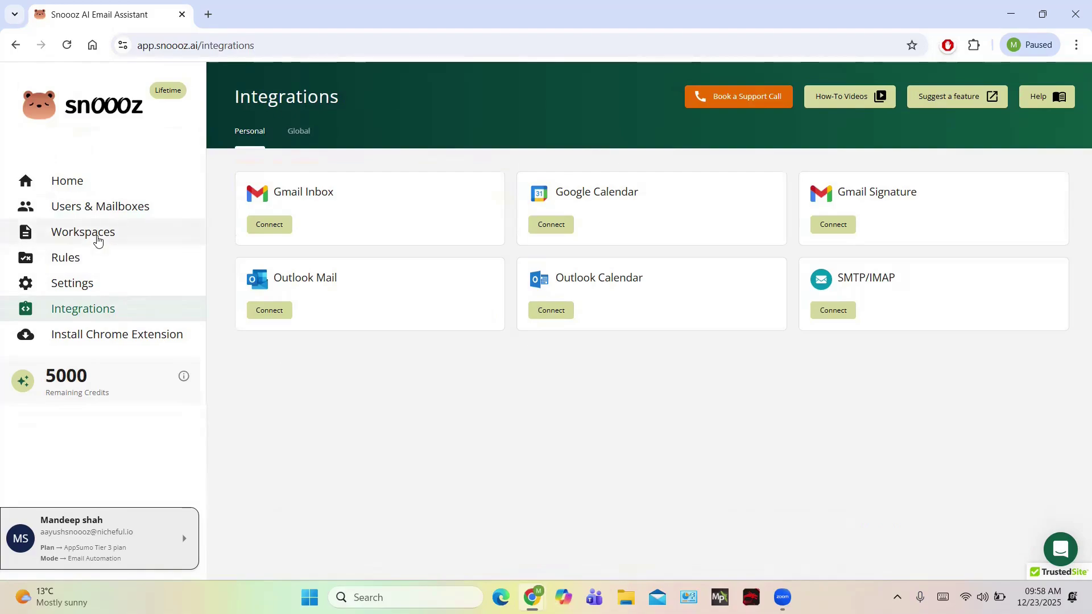
Install the Snoooz - AI Email Writer extension from its Chrome Web Store listing and confirm adding it.
left_click(76, 341)
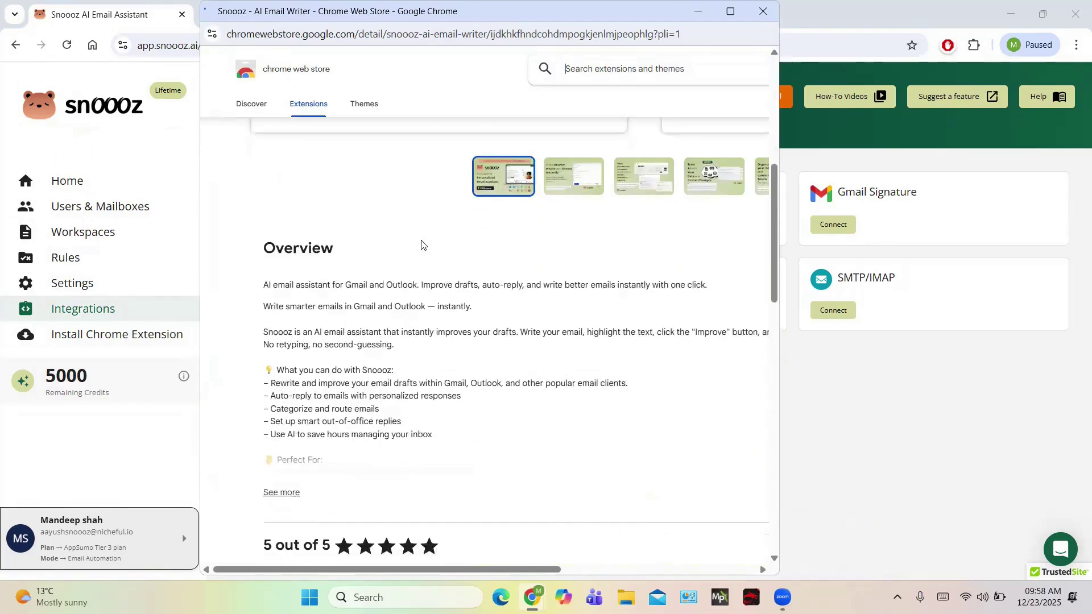
scroll(422, 242, "down", 15)
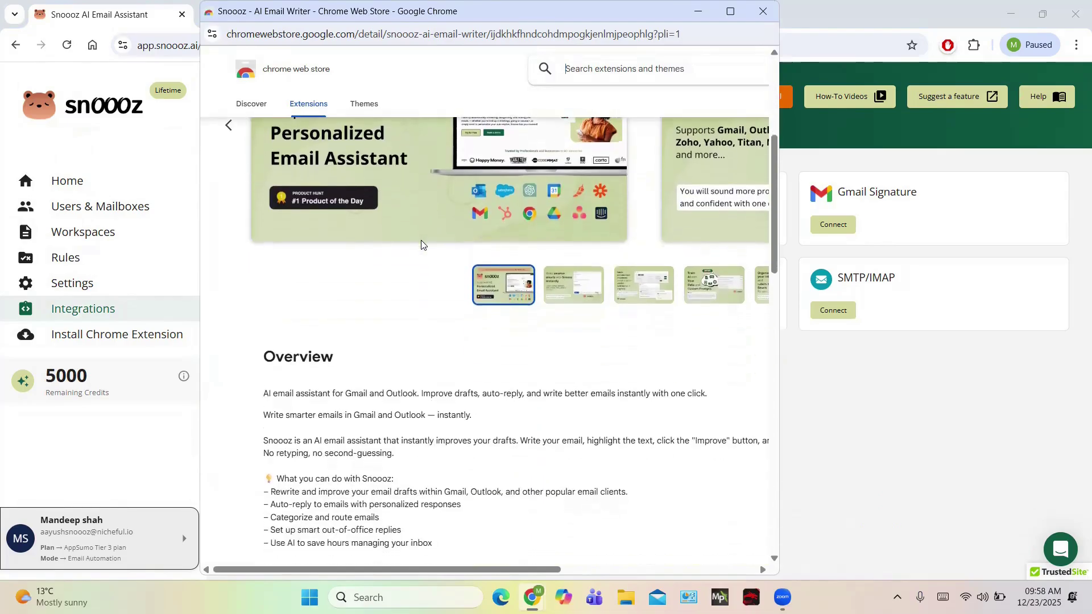
scroll(422, 245, "down", 5)
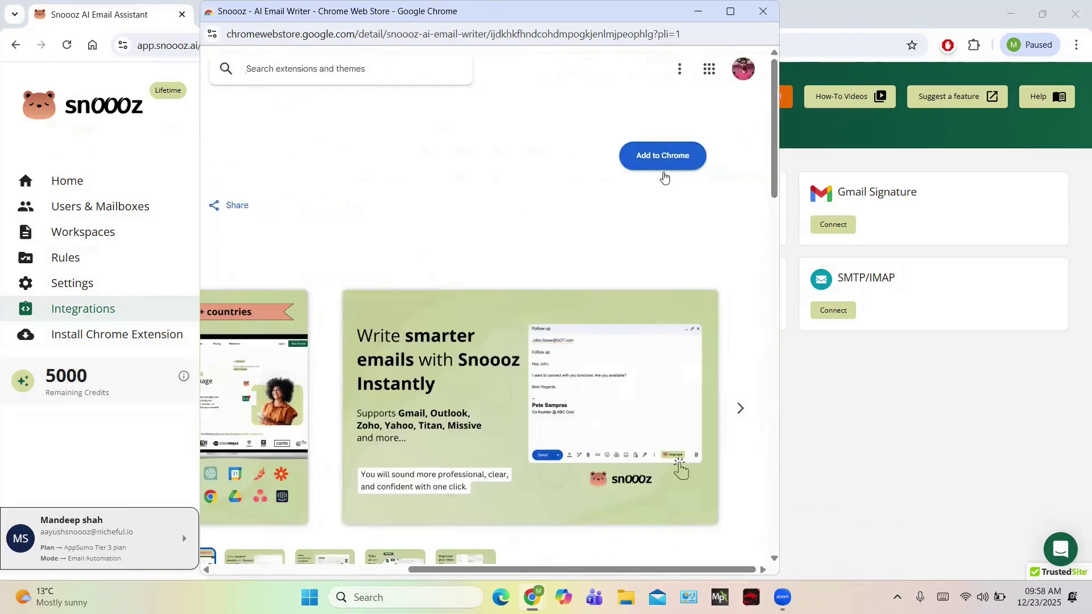
left_click(659, 167)
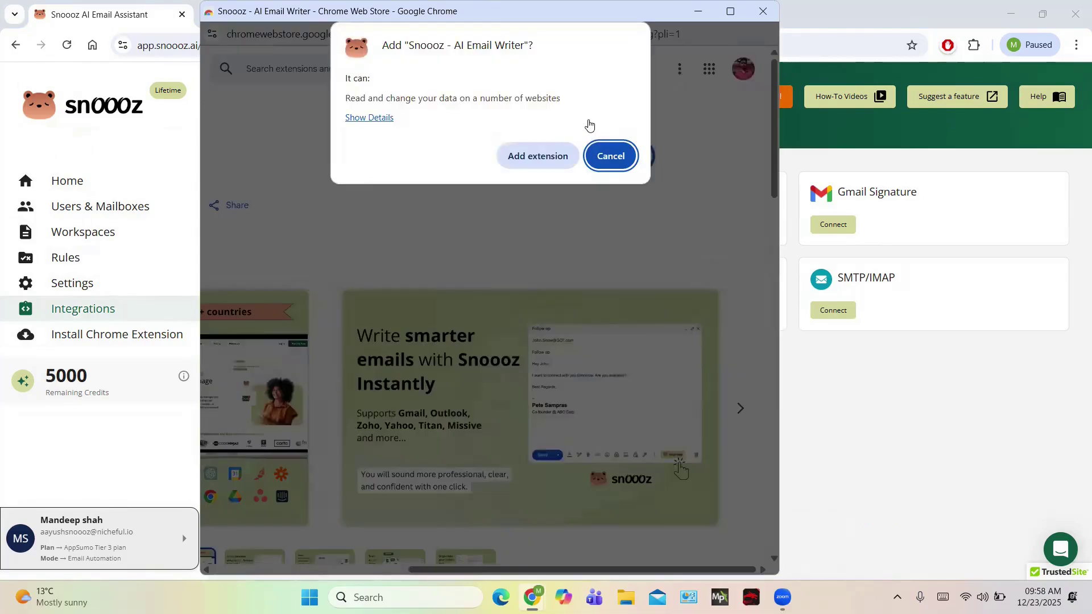
left_click(551, 161)
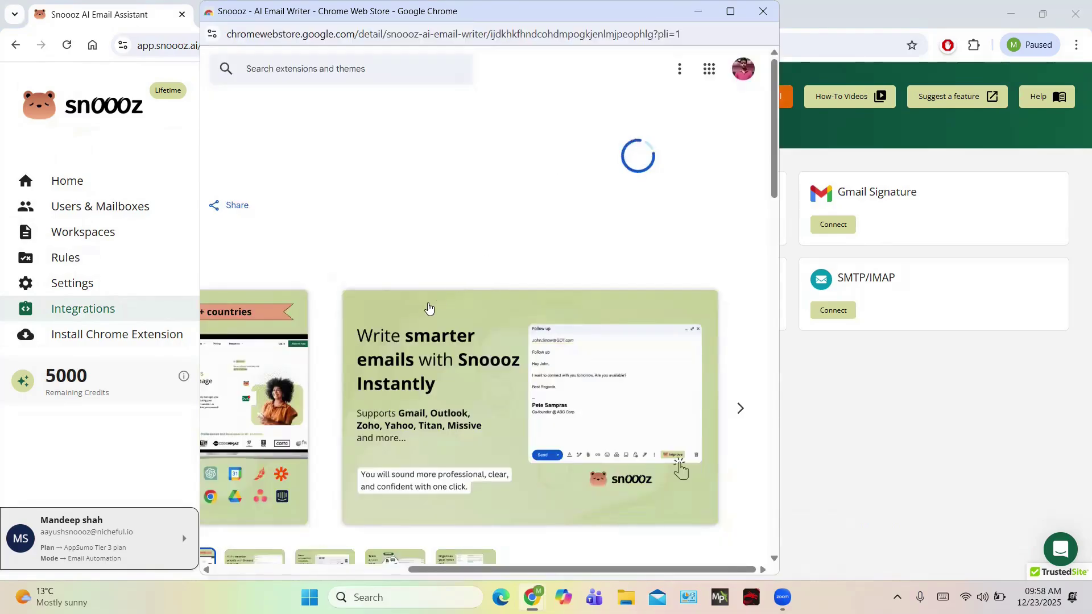